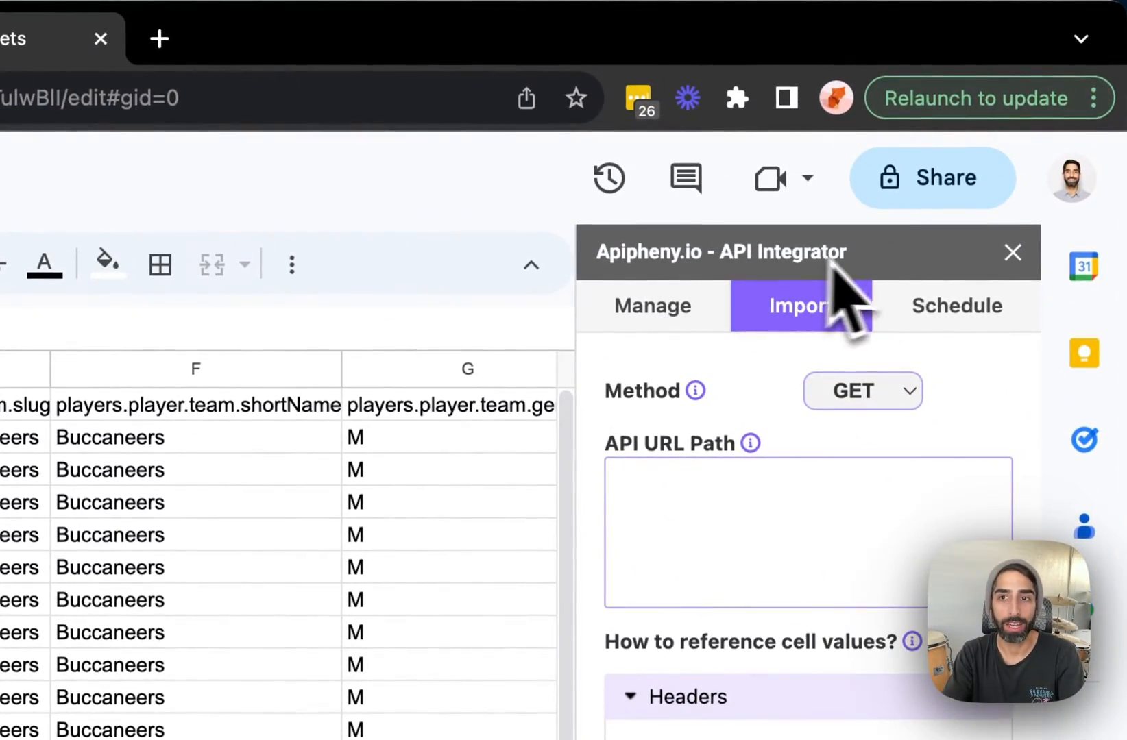
Relaunch the Apipheny API import tool from the installed add-ons list in Google Sheets
{"action": "left_click", "coordinate": [1013, 253]}
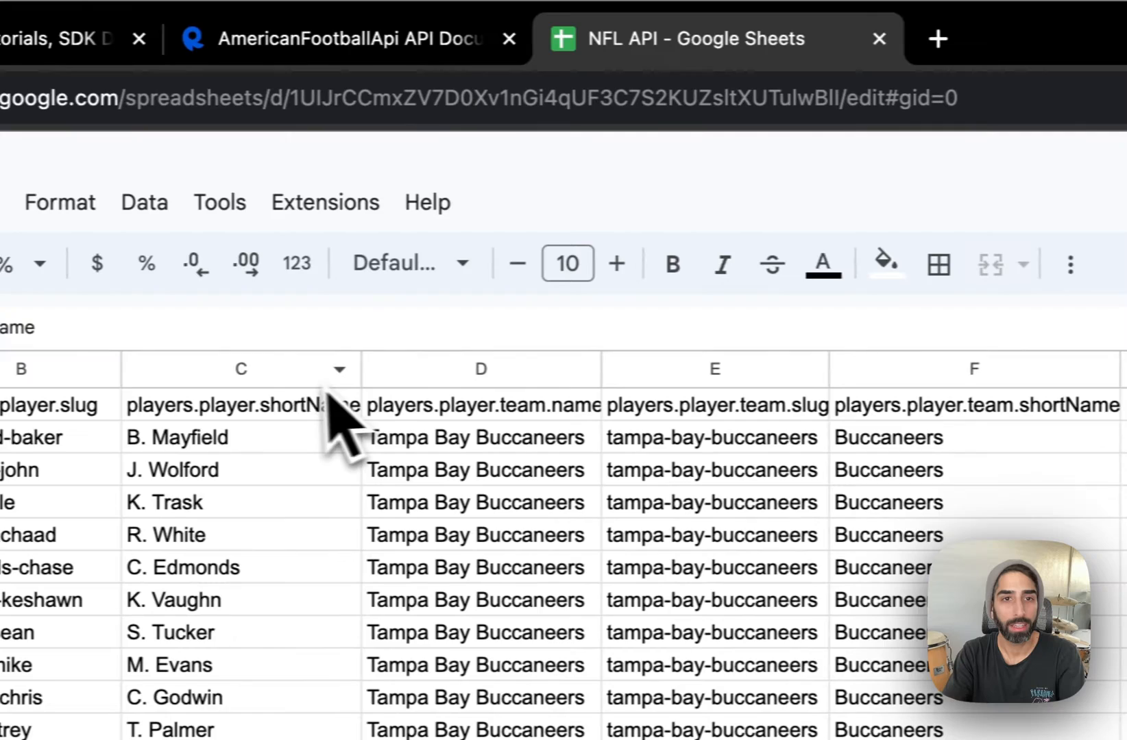
{"action": "left_click", "coordinate": [362, 212]}
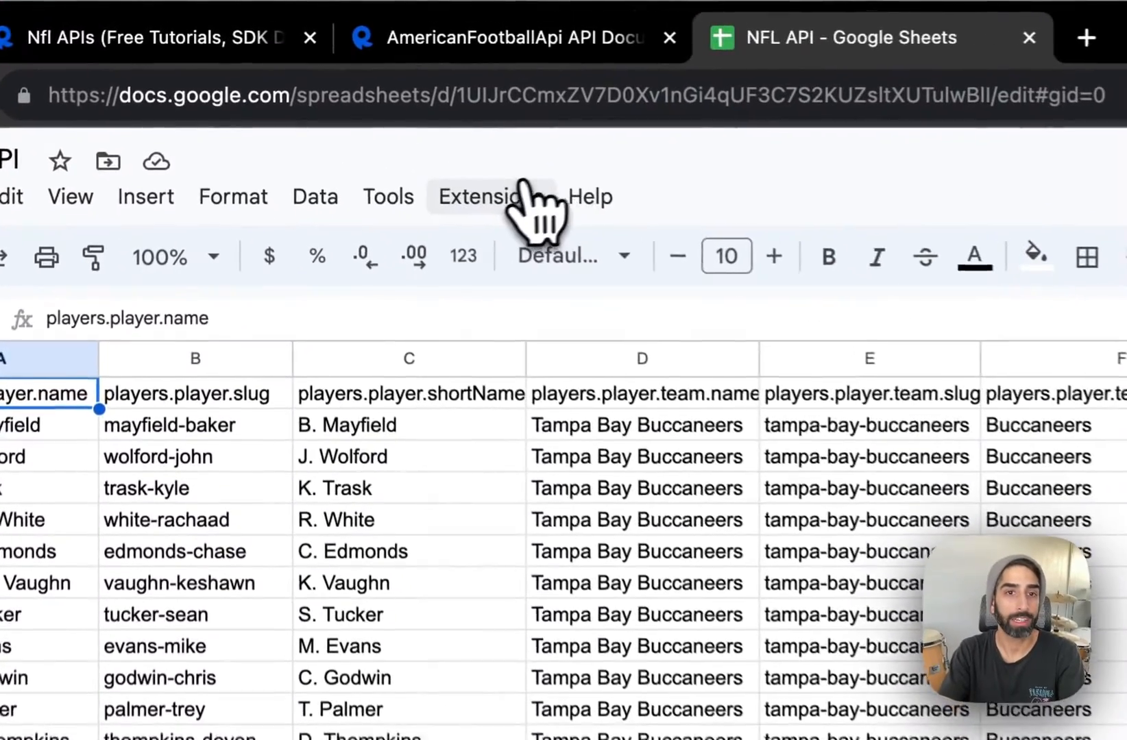
{"action": "left_click", "coordinate": [336, 101]}
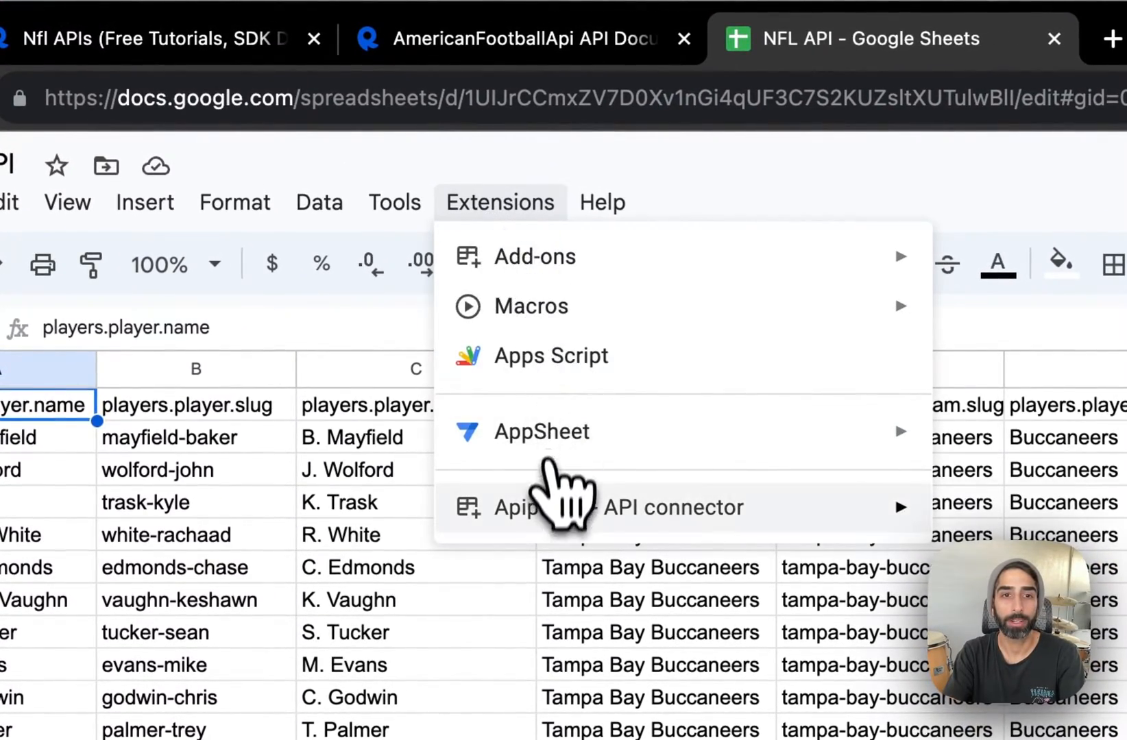
{"action": "mouse_move", "coordinate": [396, 254]}
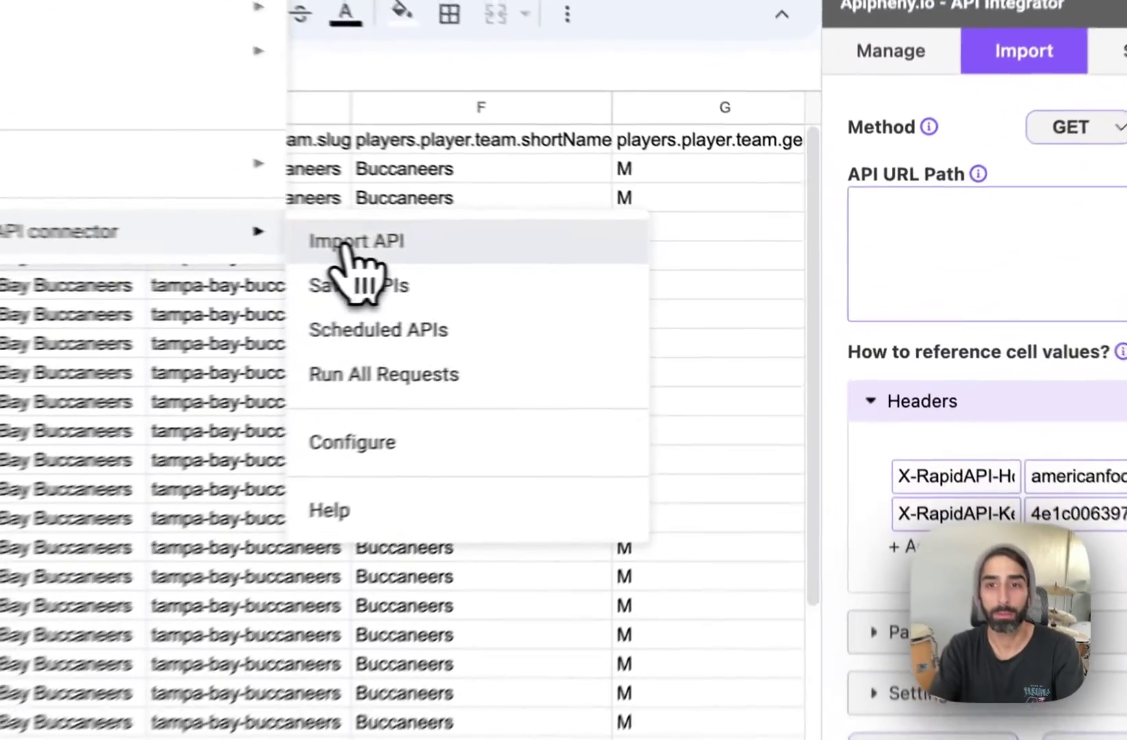
{"action": "left_click", "coordinate": [592, 259]}
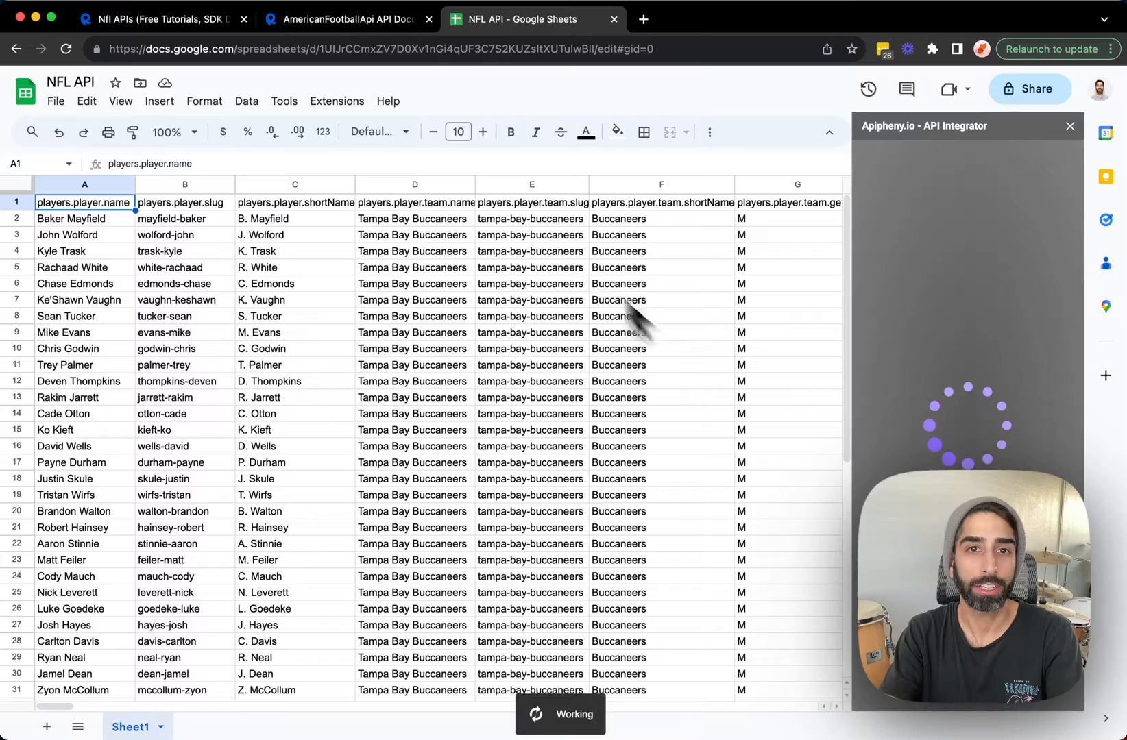
Browse the RapidAPI NFL search results and switch to the AmericanFootballApi documentation
{"action": "left_click", "coordinate": [158, 19]}
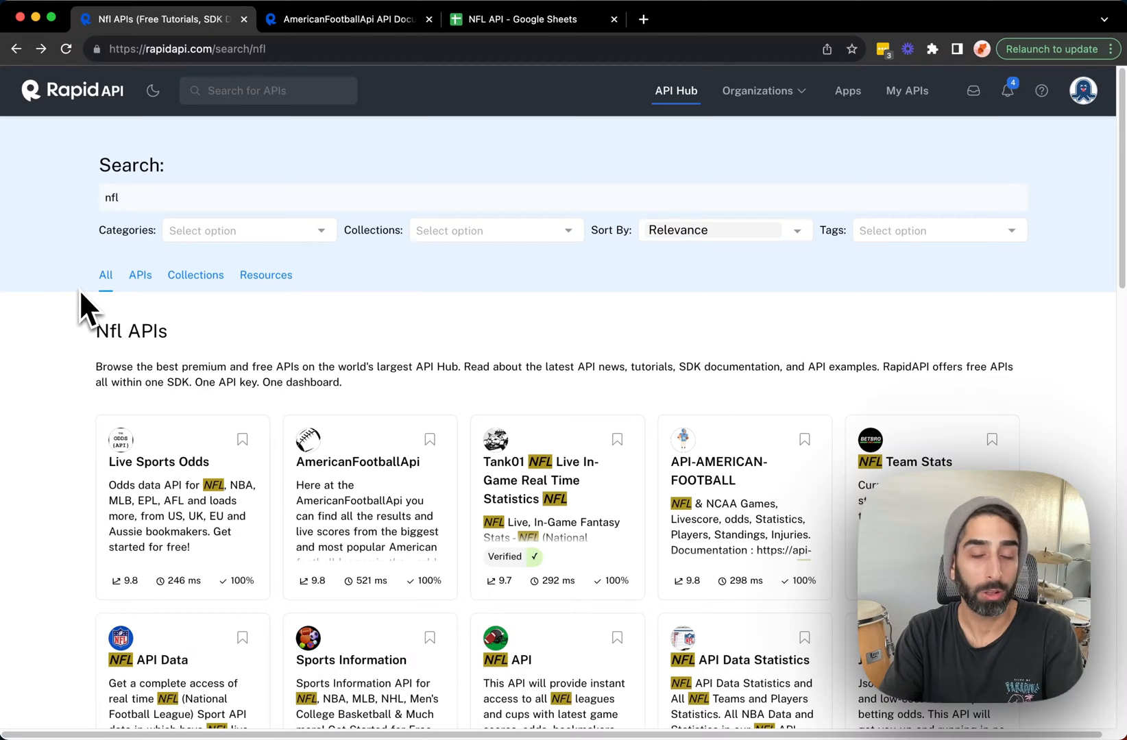
{"action": "double_click", "coordinate": [137, 197]}
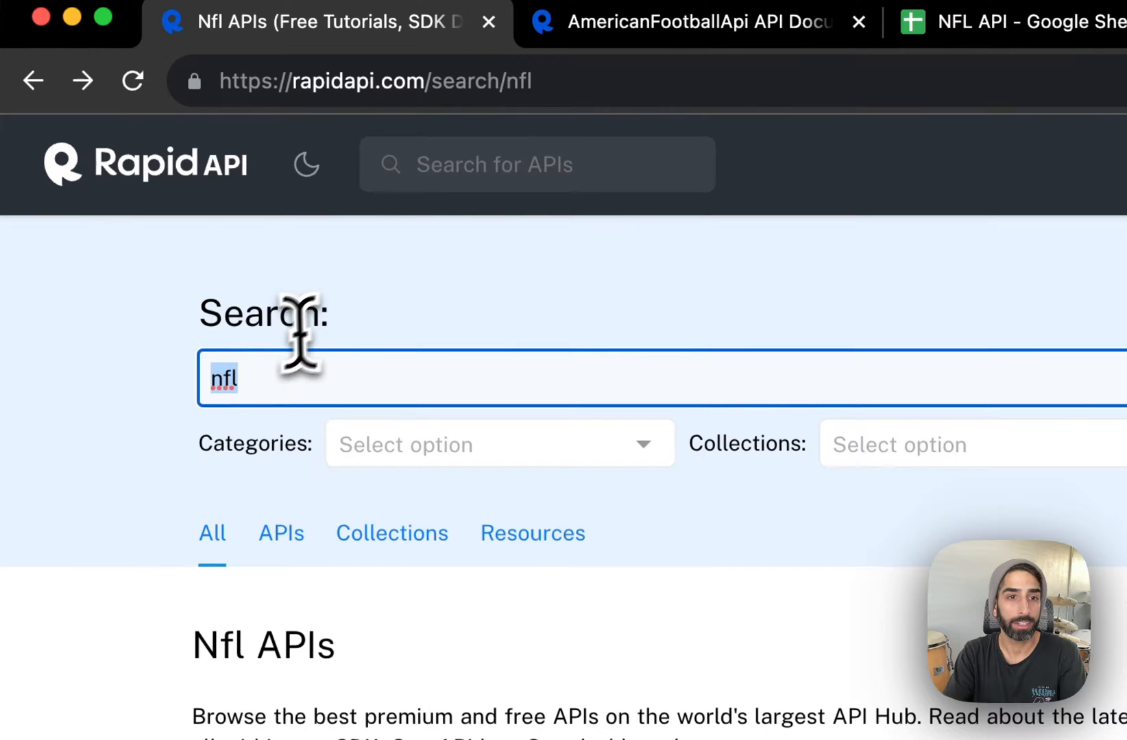
{"action": "left_click", "coordinate": [172, 459]}
{"action": "scroll", "coordinate": [123, 564], "scroll_direction": "down", "scroll_amount": 5}
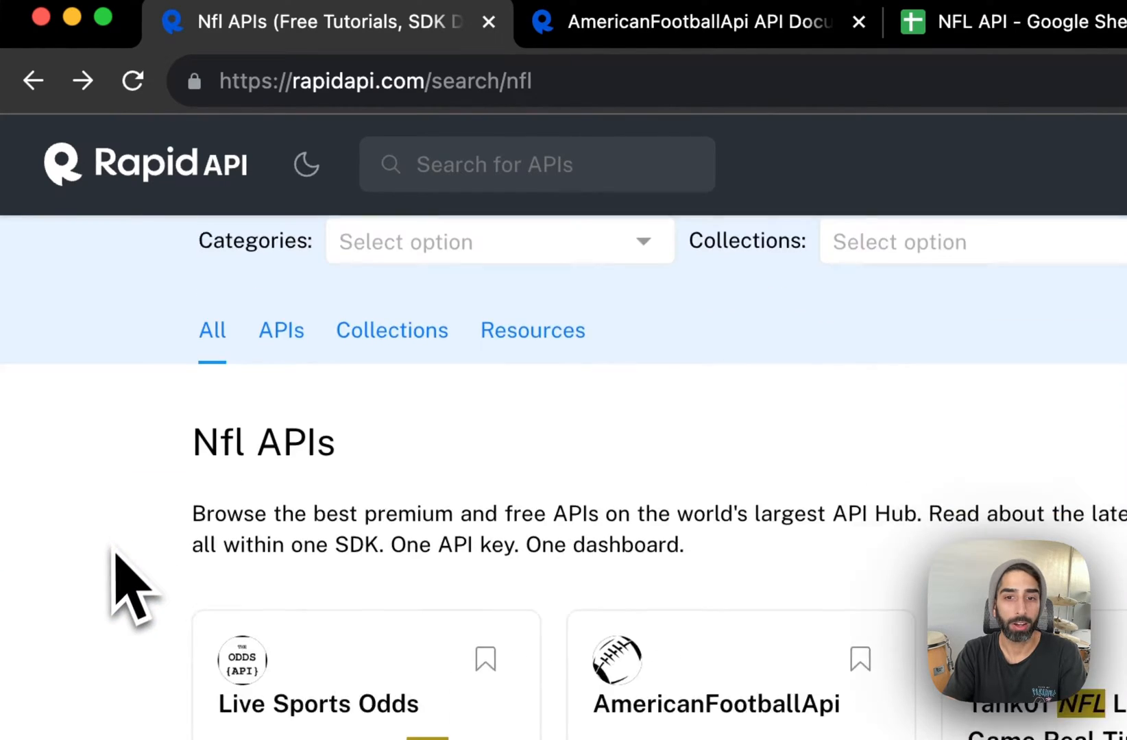
{"action": "scroll", "coordinate": [124, 582], "scroll_direction": "down", "scroll_amount": 3}
{"action": "scroll", "coordinate": [137, 613], "scroll_direction": "down", "scroll_amount": 1}
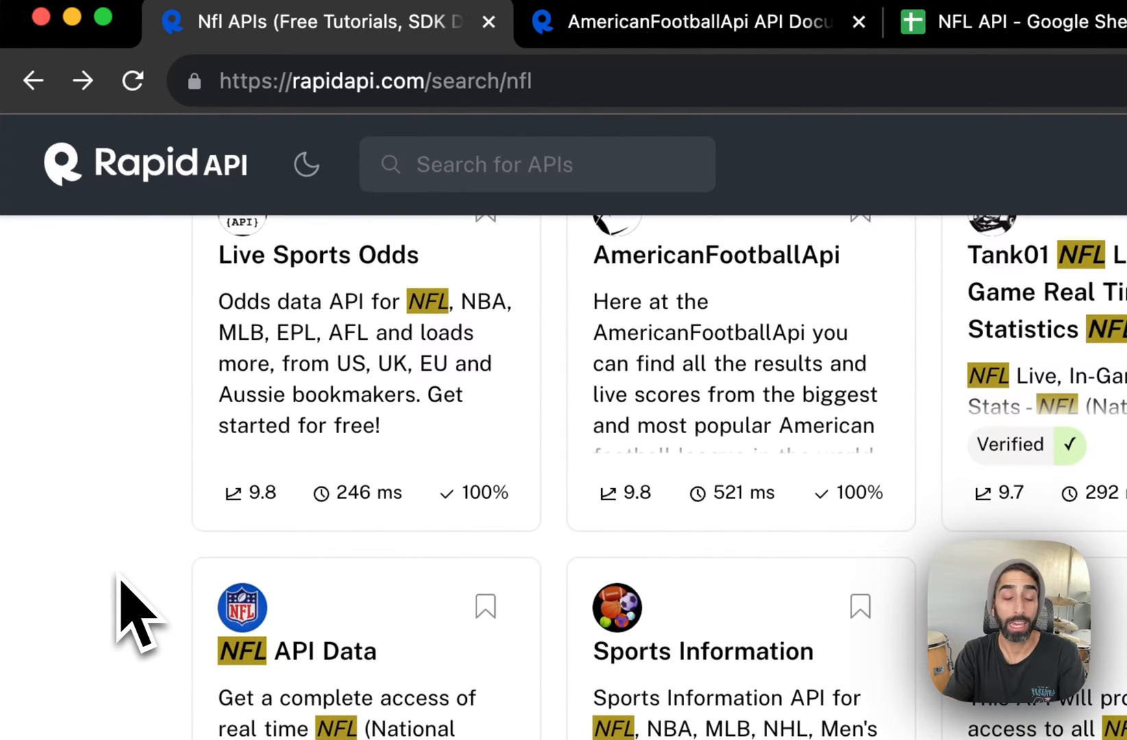
{"action": "scroll", "coordinate": [136, 613], "scroll_direction": "up", "scroll_amount": 2}
{"action": "scroll", "coordinate": [136, 613], "scroll_direction": "down", "scroll_amount": 2}
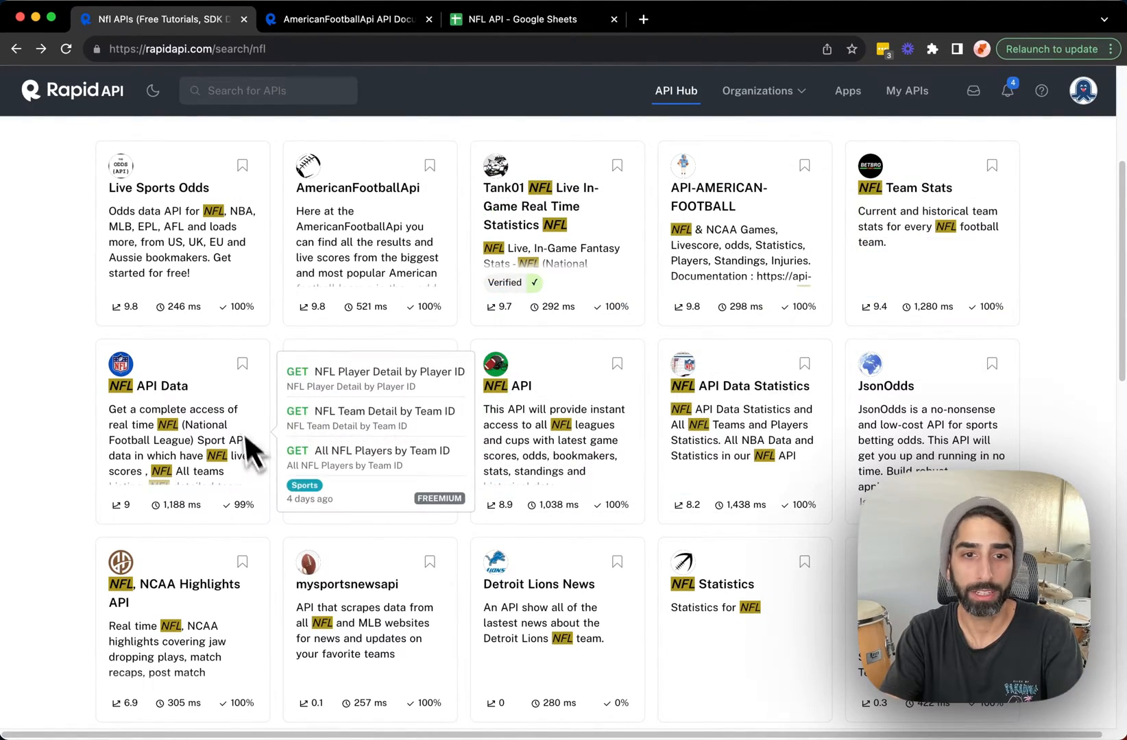
{"action": "left_click", "coordinate": [348, 19]}
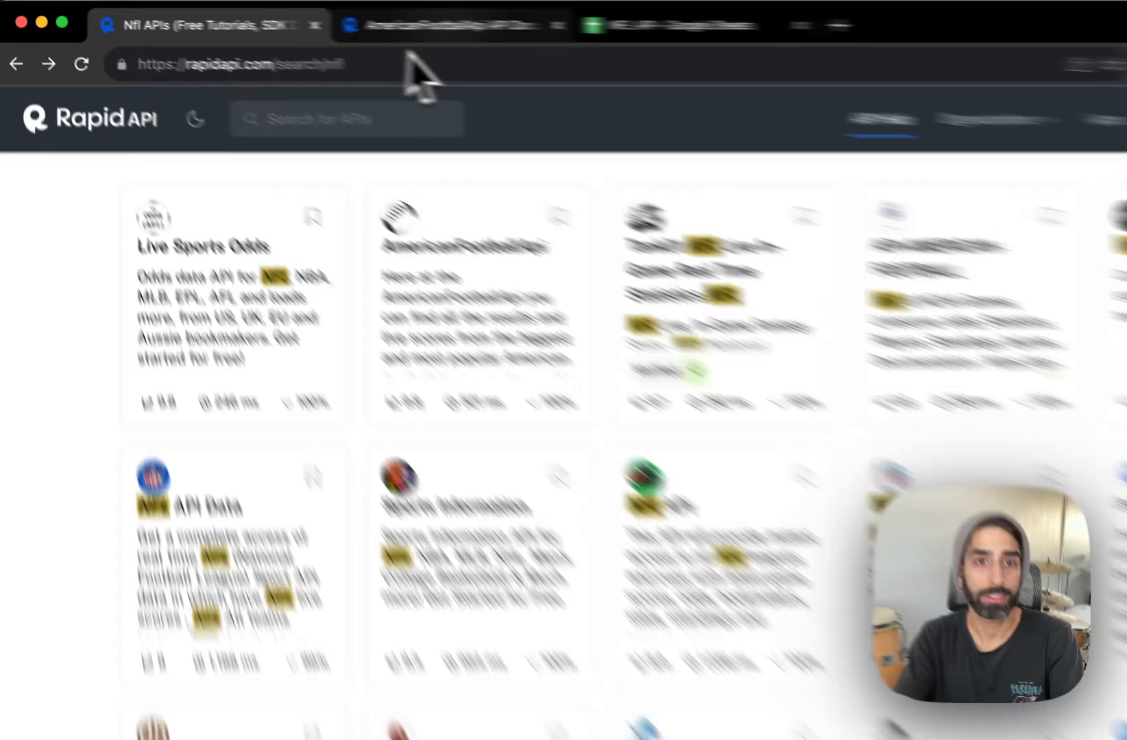
{"action": "left_click_drag", "start_coordinate": [308, 278], "coordinate": [658, 284]}
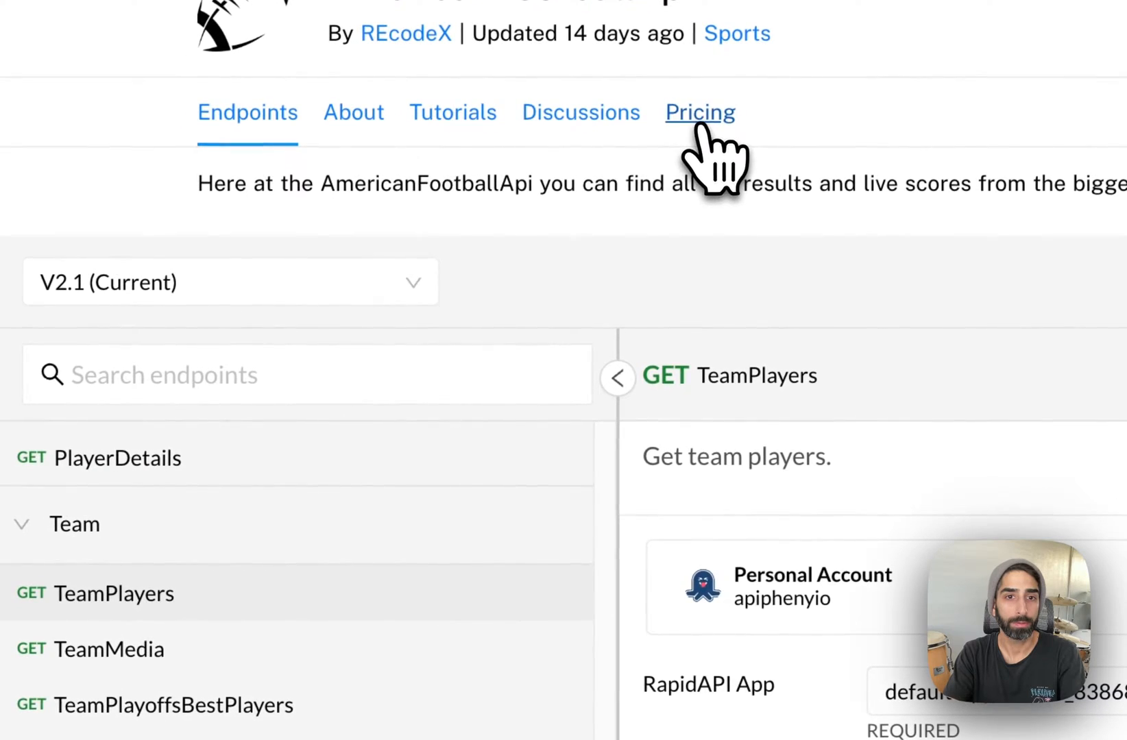
{"action": "left_click", "coordinate": [696, 113]}
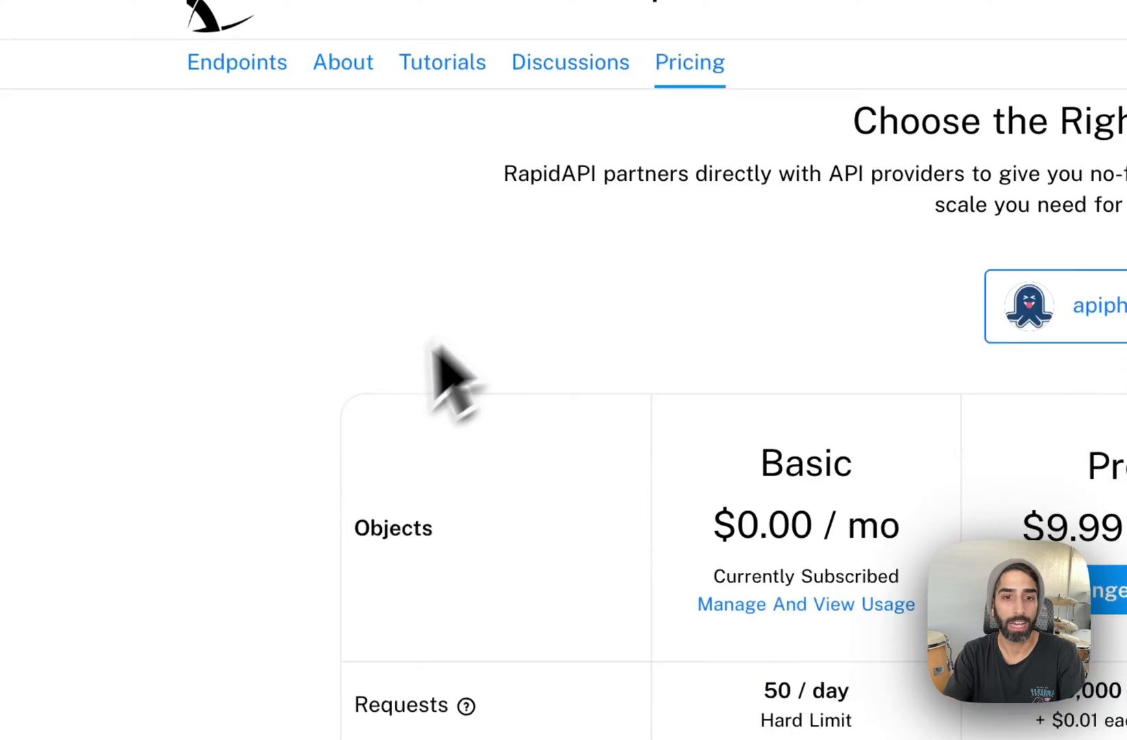
{"action": "scroll", "coordinate": [563, 370], "scroll_direction": "down", "scroll_amount": 3}
{"action": "left_click_drag", "start_coordinate": [647, 249], "coordinate": [823, 249]}
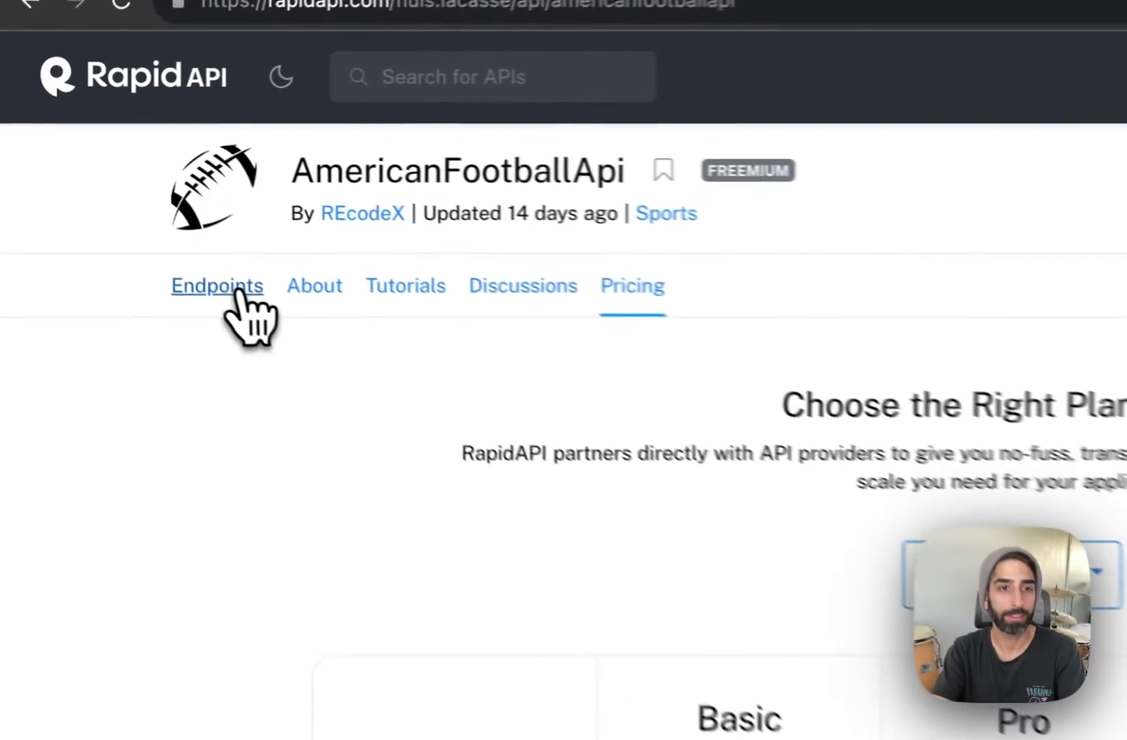
{"action": "left_click", "coordinate": [117, 204]}
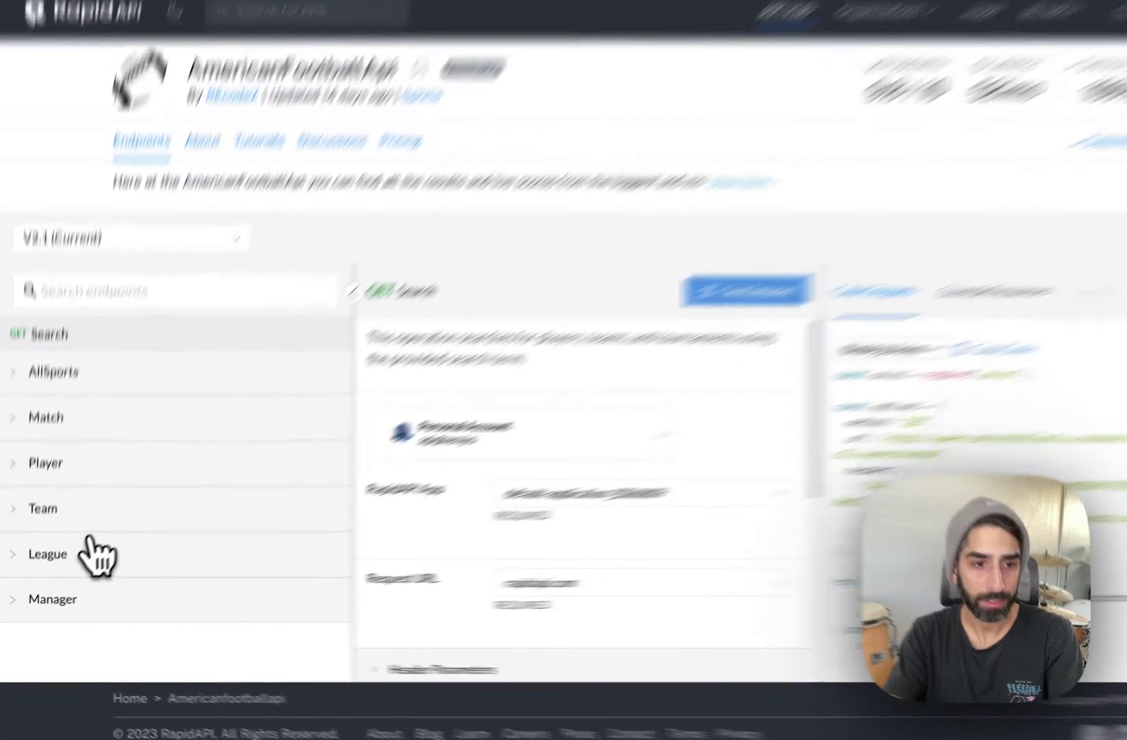
{"action": "left_click", "coordinate": [37, 525]}
{"action": "scroll", "coordinate": [88, 484], "scroll_direction": "down", "scroll_amount": 3}
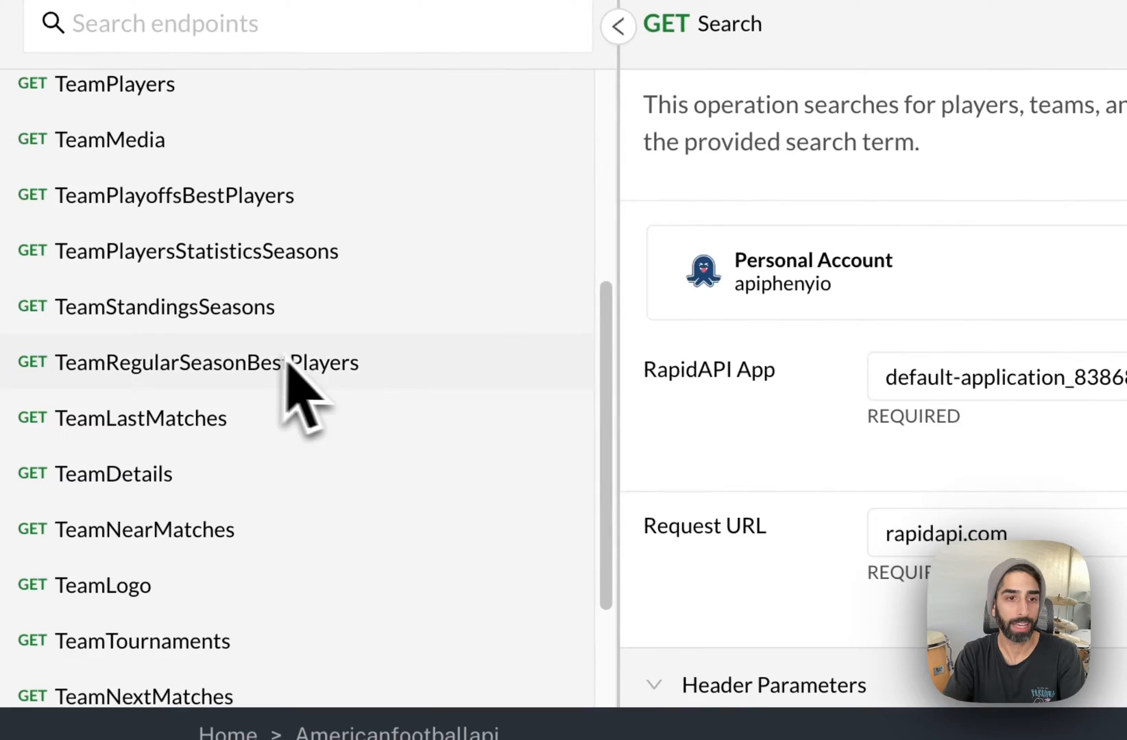
{"action": "scroll", "coordinate": [294, 388], "scroll_direction": "up", "scroll_amount": 1}
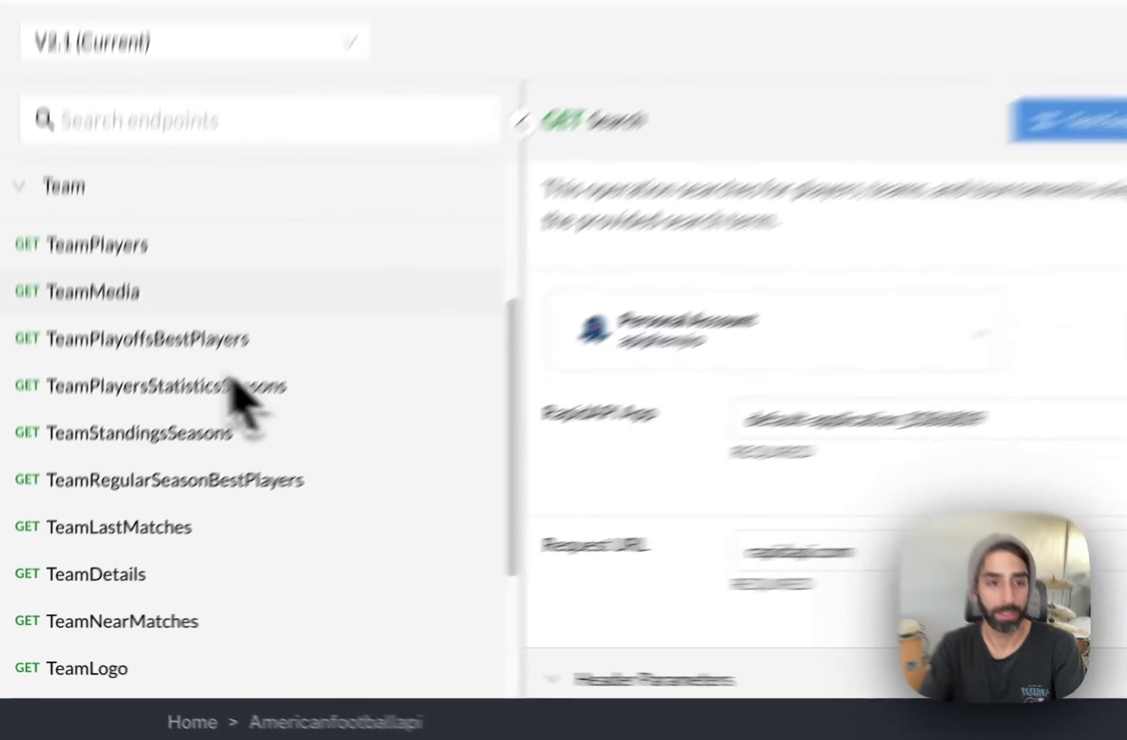
{"action": "scroll", "coordinate": [343, 353], "scroll_direction": "up", "scroll_amount": 3}
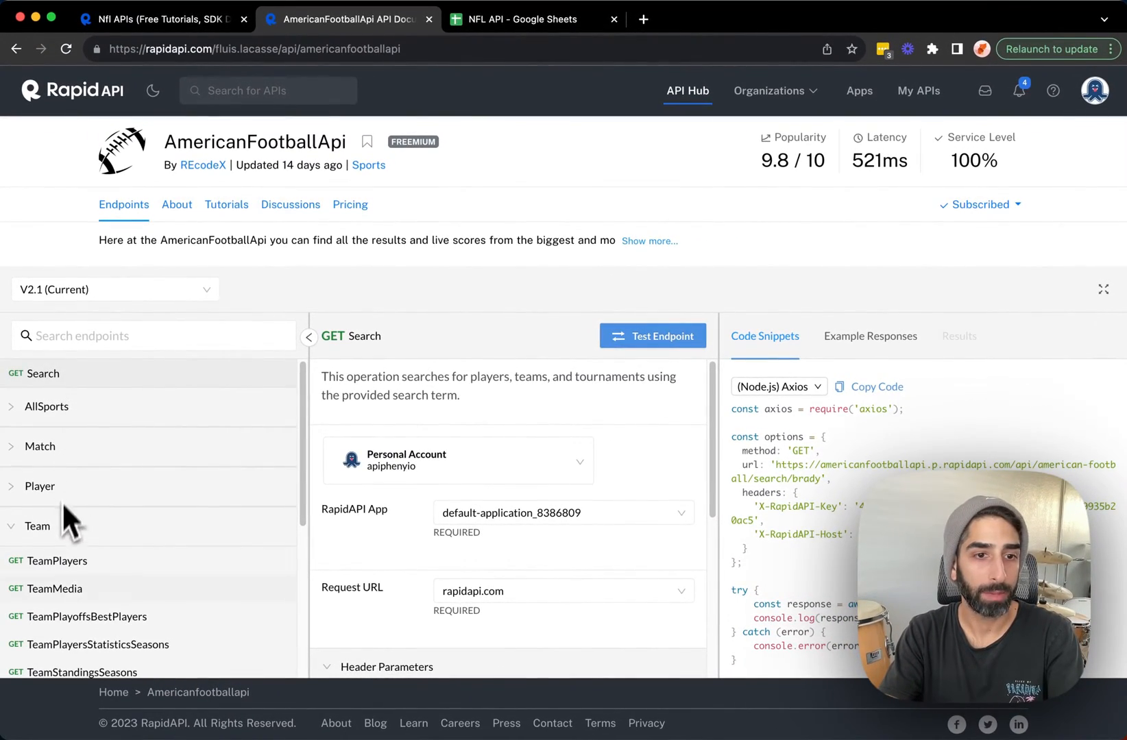
{"action": "scroll", "coordinate": [72, 504], "scroll_direction": "down", "scroll_amount": 3}
{"action": "scroll", "coordinate": [87, 511], "scroll_direction": "down", "scroll_amount": 2}
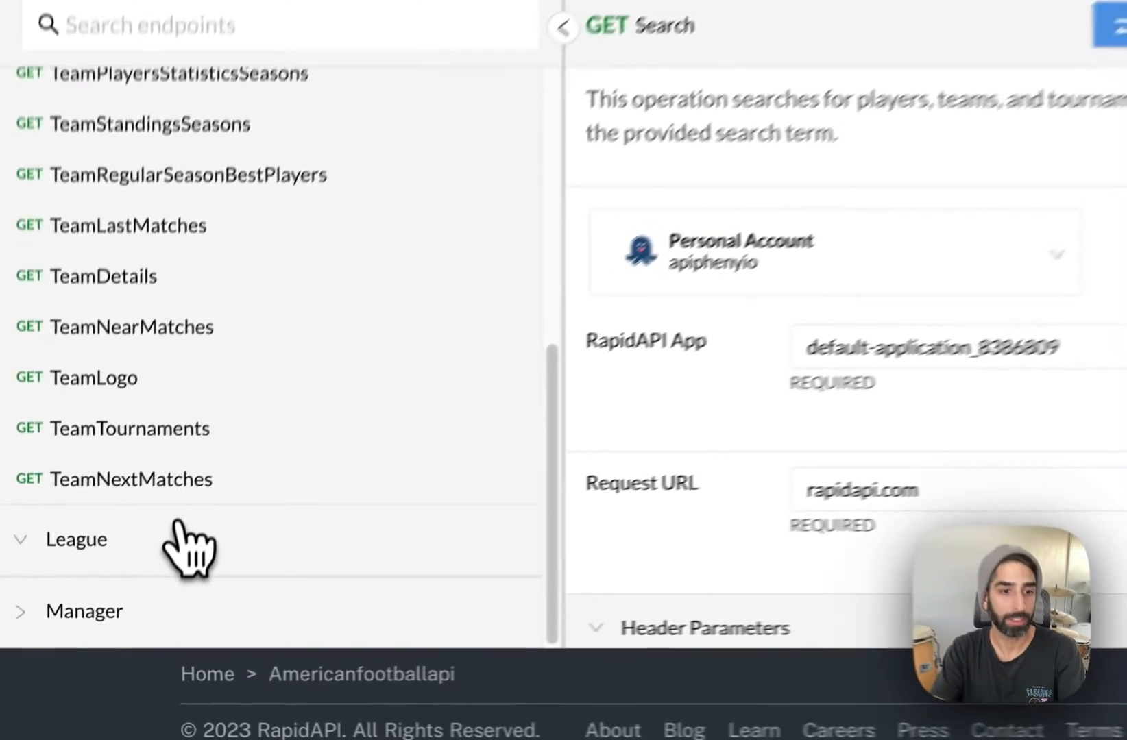
{"action": "left_click", "coordinate": [189, 543]}
{"action": "scroll", "coordinate": [212, 546], "scroll_direction": "down", "scroll_amount": 5}
{"action": "scroll", "coordinate": [229, 546], "scroll_direction": "up", "scroll_amount": 1}
{"action": "scroll", "coordinate": [247, 551], "scroll_direction": "up", "scroll_amount": 8}
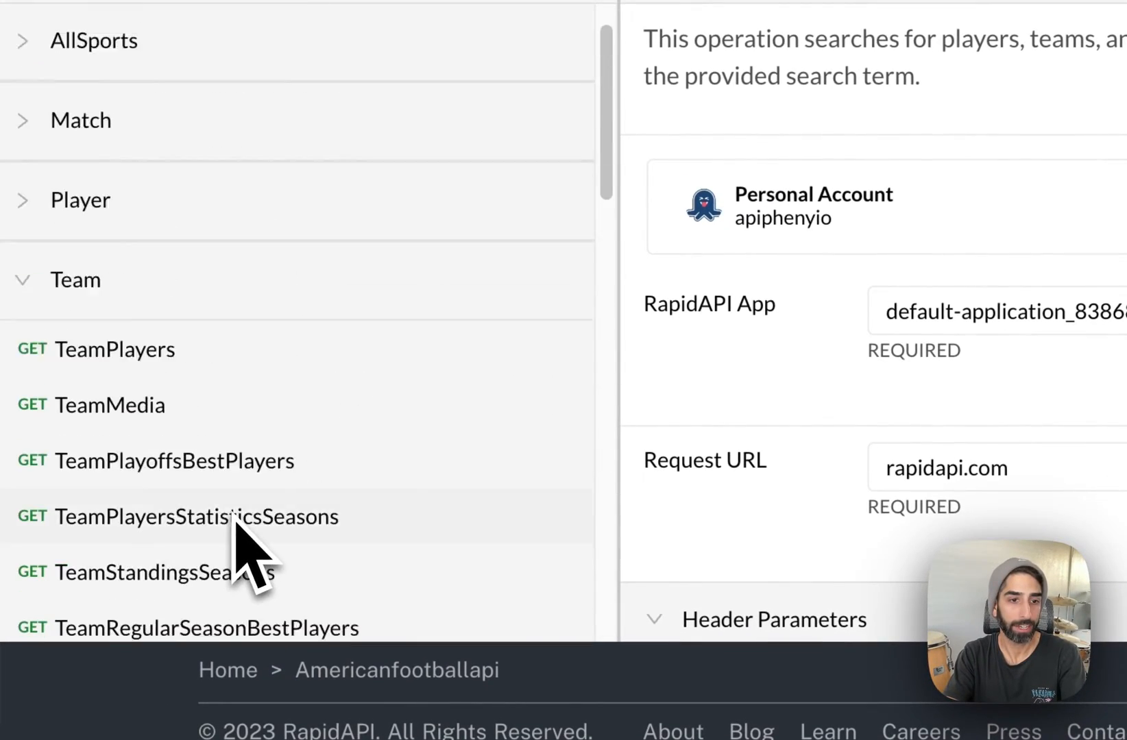
{"action": "left_click", "coordinate": [154, 260]}
{"action": "scroll", "coordinate": [185, 309], "scroll_direction": "down", "scroll_amount": 2}
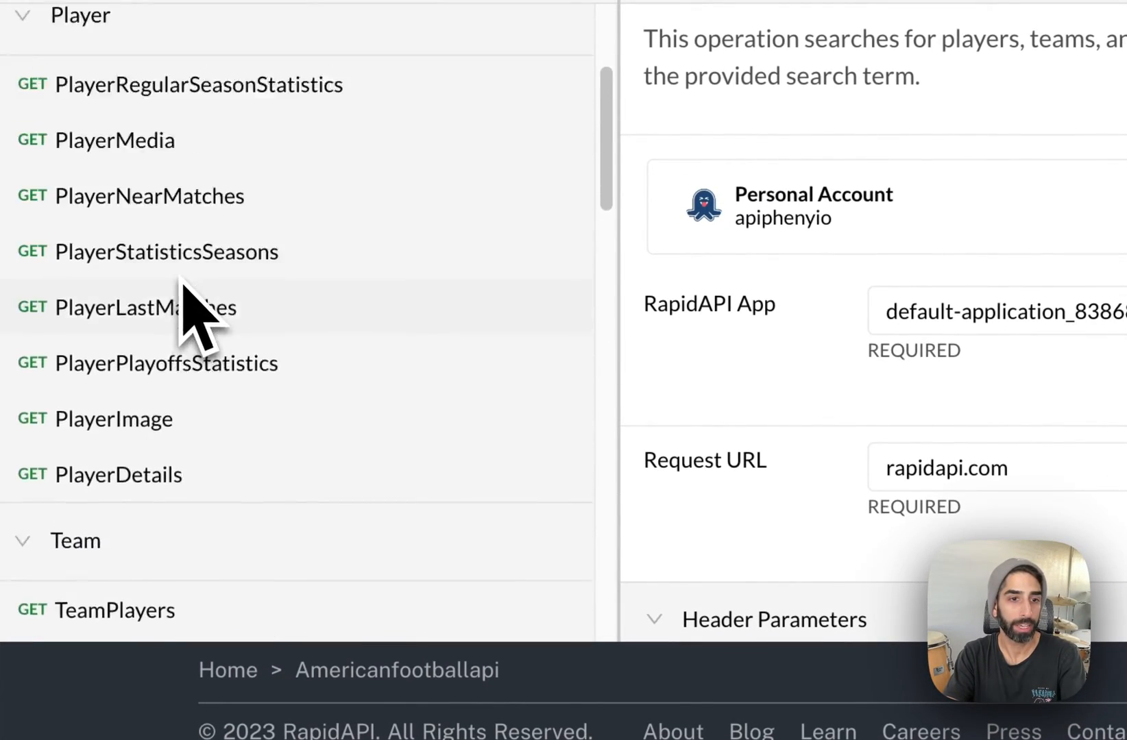
{"action": "scroll", "coordinate": [181, 282], "scroll_direction": "up", "scroll_amount": 3}
{"action": "left_click", "coordinate": [163, 216]}
{"action": "scroll", "coordinate": [255, 299], "scroll_direction": "down", "scroll_amount": 5}
{"action": "scroll", "coordinate": [273, 300], "scroll_direction": "down", "scroll_amount": 8}
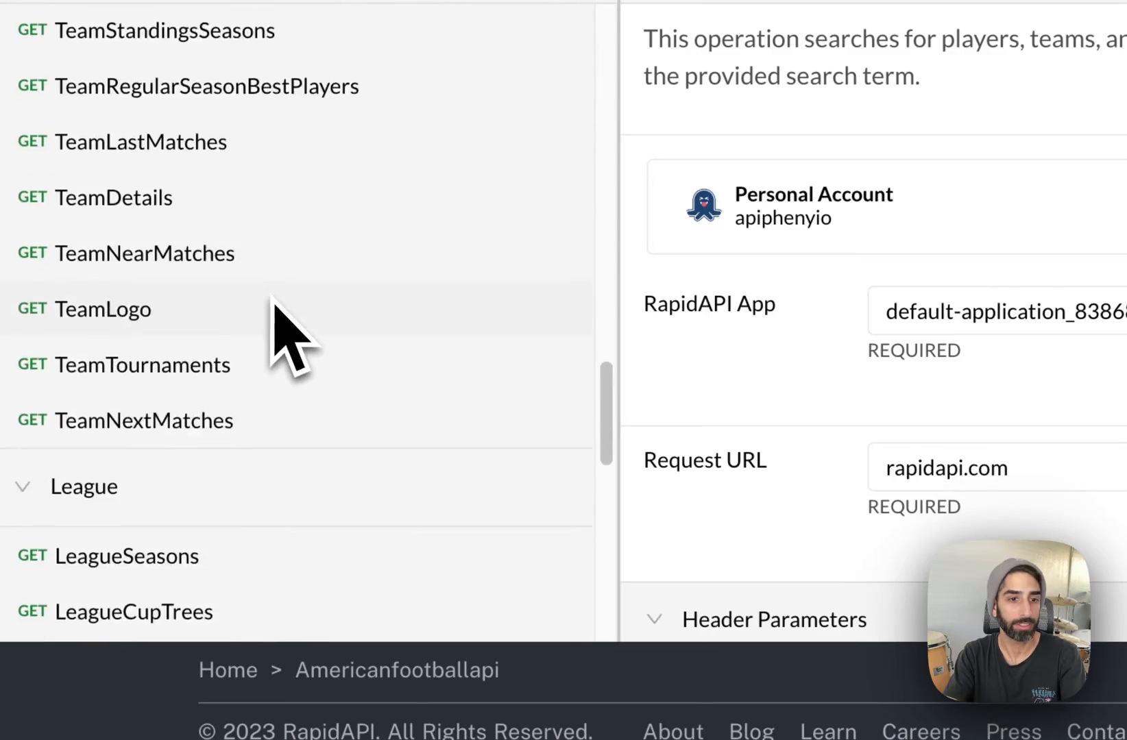
{"action": "scroll", "coordinate": [290, 335], "scroll_direction": "down", "scroll_amount": 8}
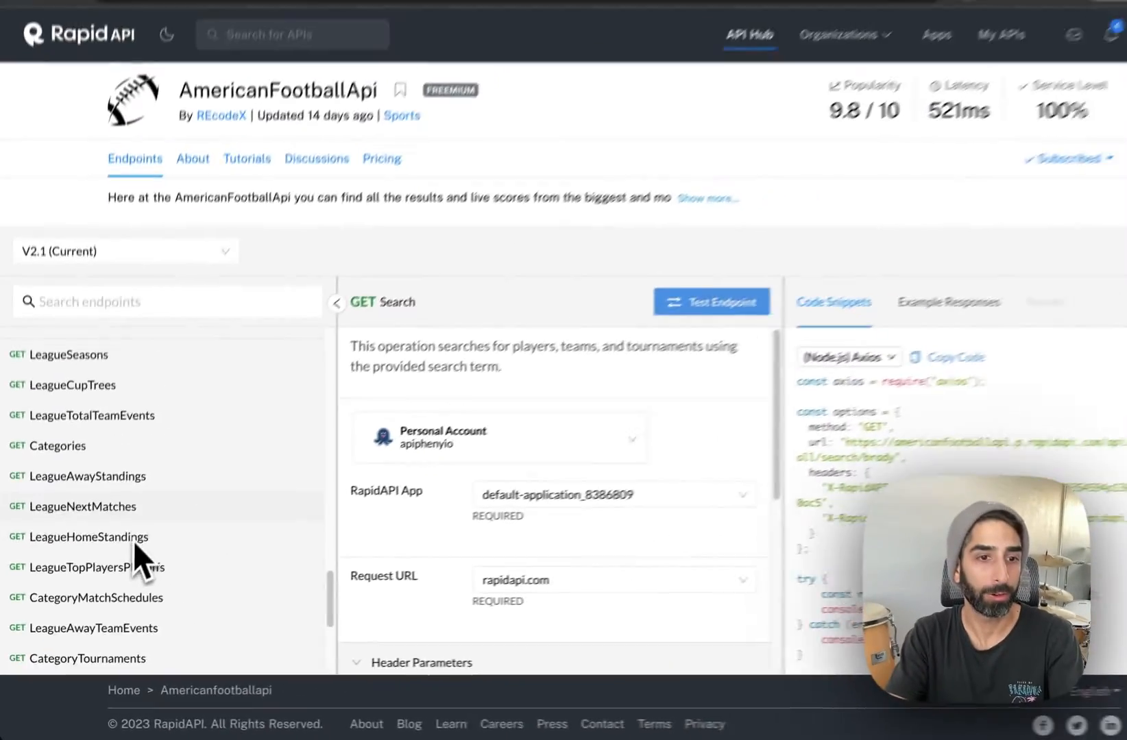
{"action": "scroll", "coordinate": [131, 546], "scroll_direction": "up", "scroll_amount": 5}
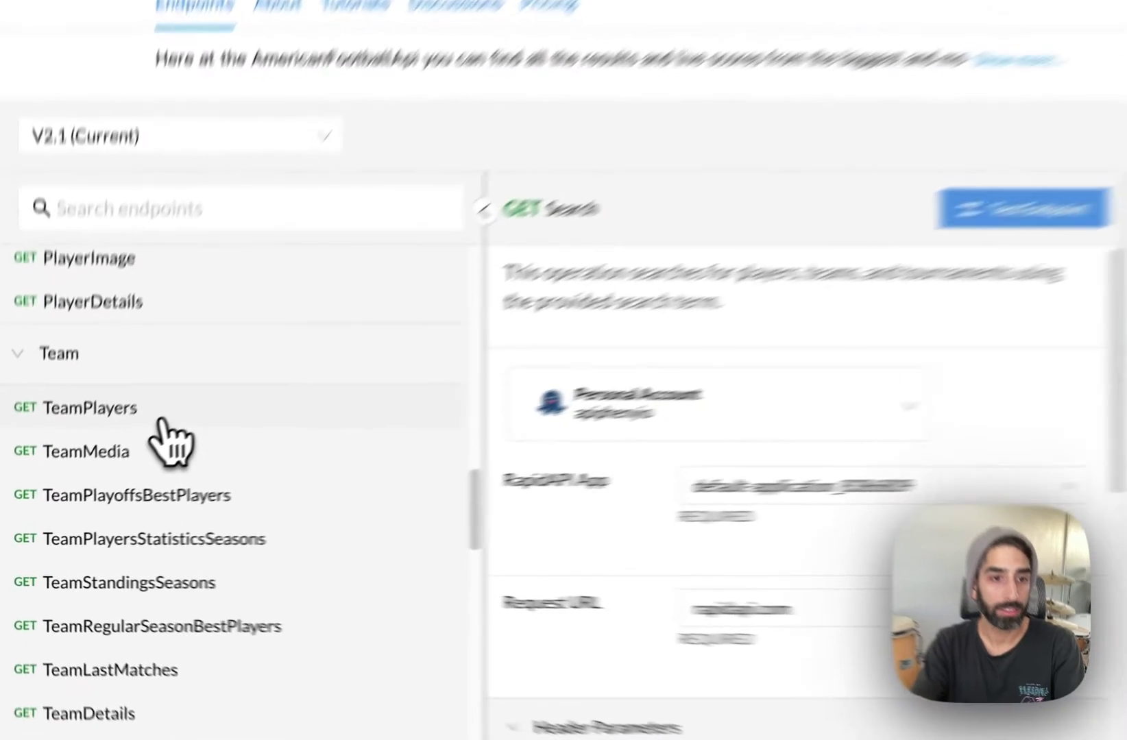
{"action": "left_click", "coordinate": [56, 463]}
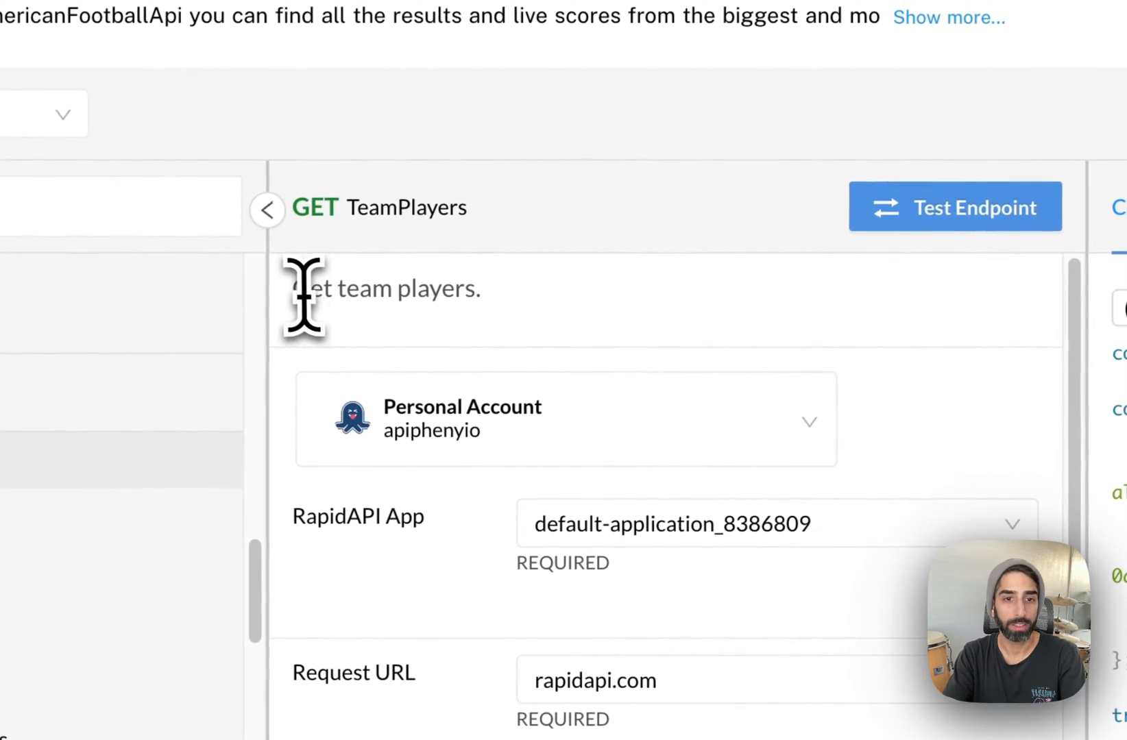
{"action": "left_click_drag", "start_coordinate": [295, 291], "coordinate": [367, 294]}
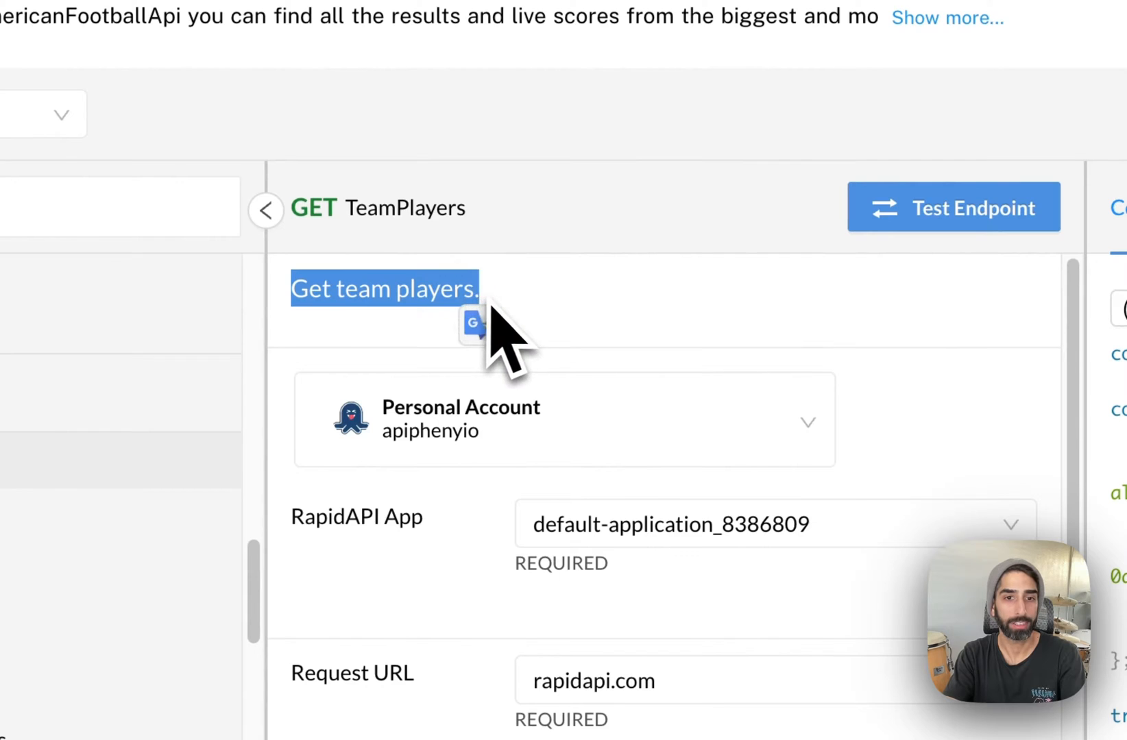
{"action": "left_click", "coordinate": [555, 313]}
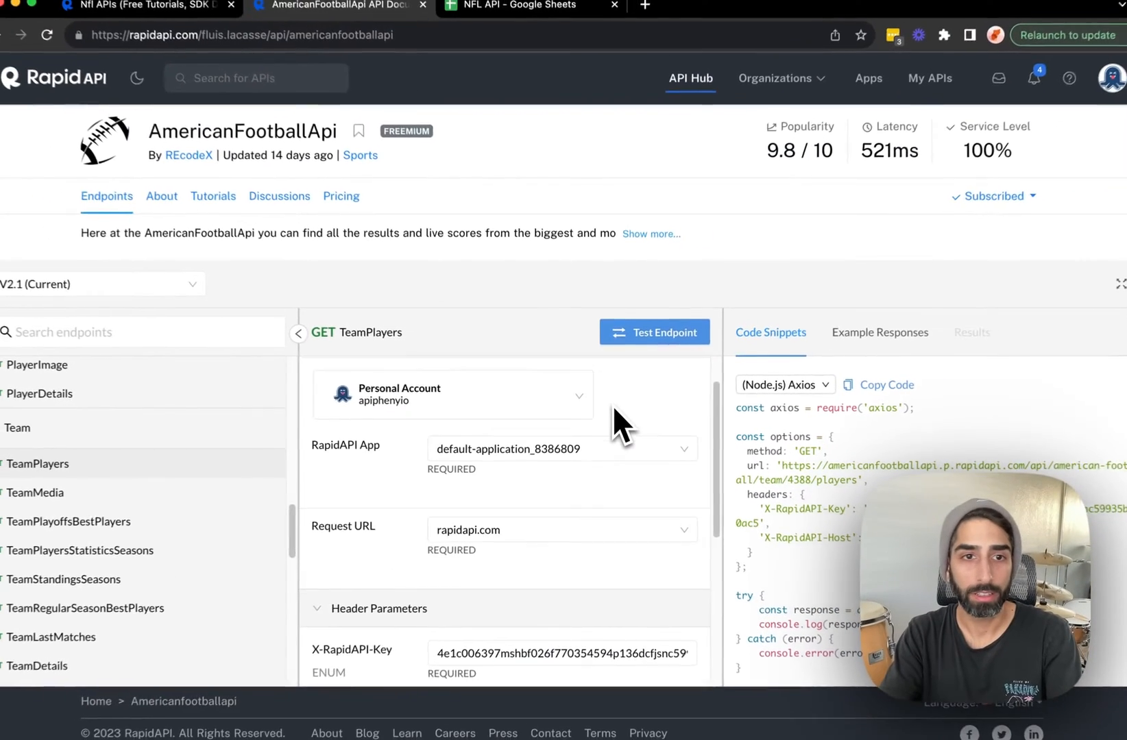
{"action": "scroll", "coordinate": [612, 407], "scroll_direction": "down", "scroll_amount": 3}
{"action": "scroll", "coordinate": [613, 407], "scroll_direction": "down", "scroll_amount": 1}
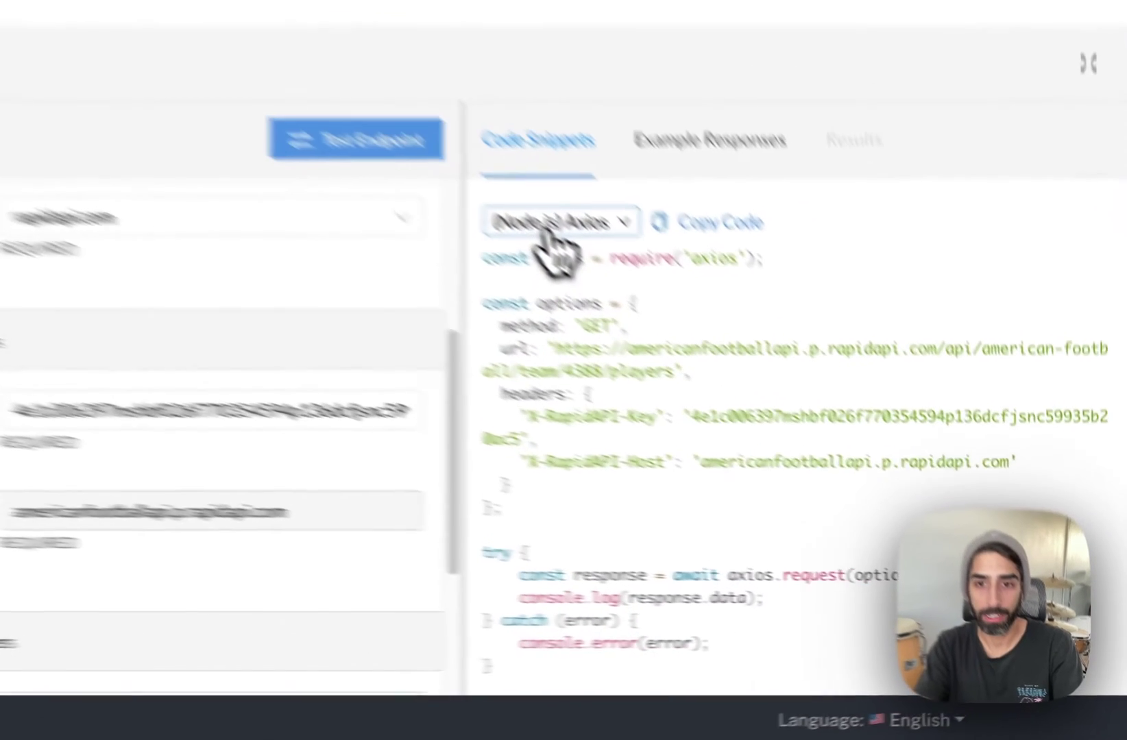
Show the TeamPlayers request as a Shell cURL snippet and select its request URL for copying
{"action": "left_click", "coordinate": [778, 387]}
{"action": "mouse_move", "coordinate": [374, 558]}
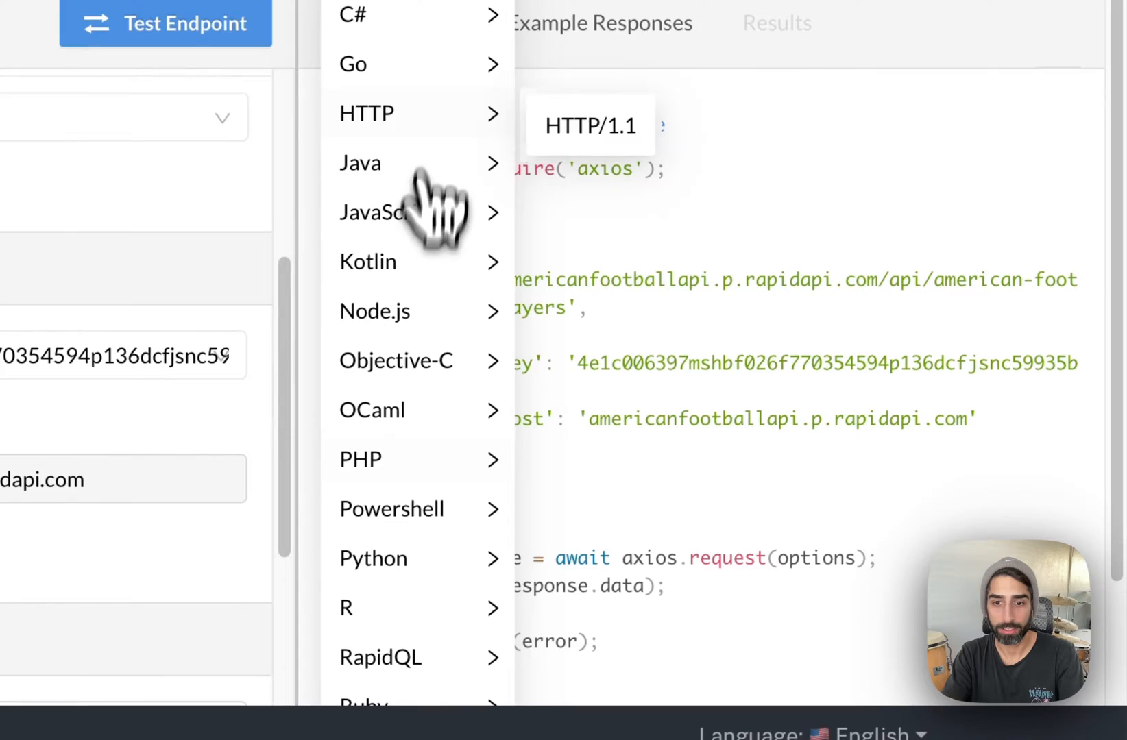
{"action": "scroll", "coordinate": [458, 556], "scroll_direction": "down", "scroll_amount": 2}
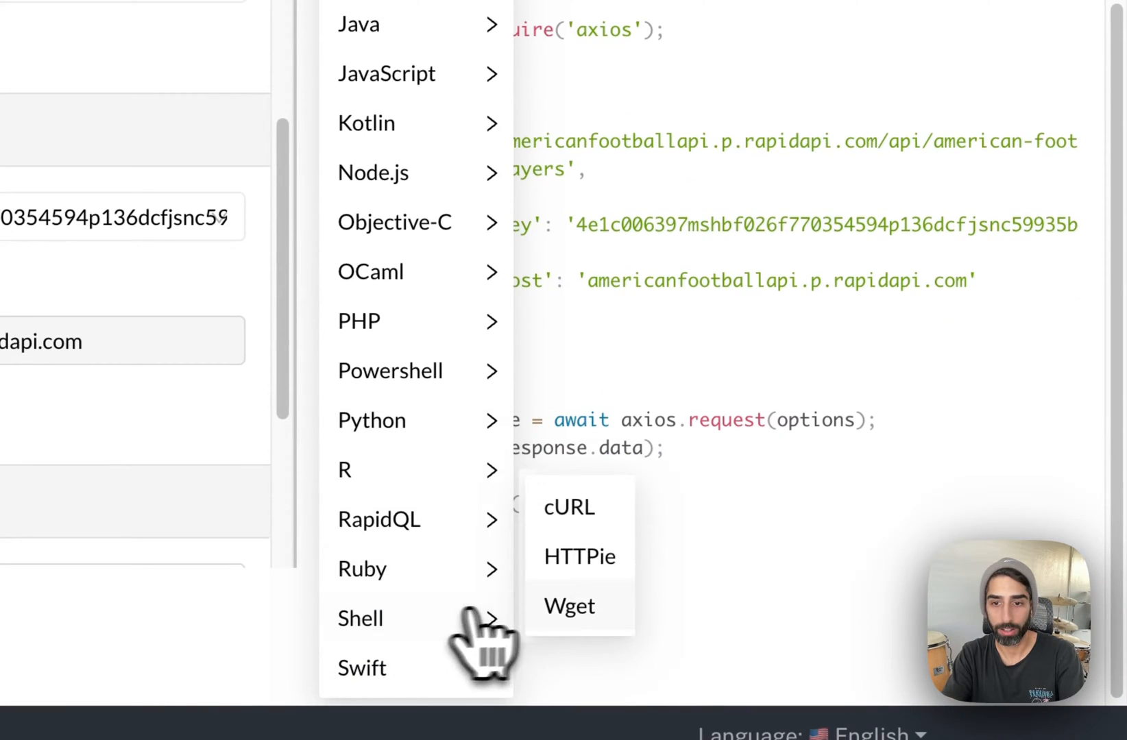
{"action": "left_click", "coordinate": [569, 508]}
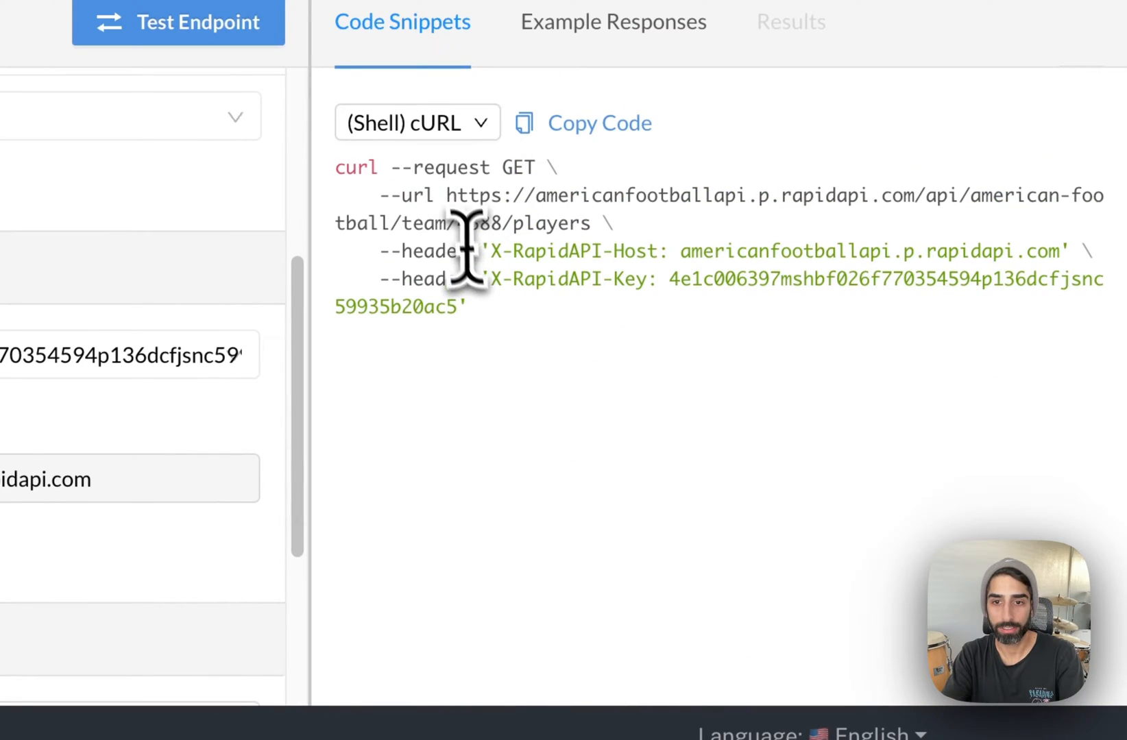
{"action": "left_click_drag", "start_coordinate": [447, 195], "coordinate": [563, 348]}
{"action": "left_click", "coordinate": [564, 348]}
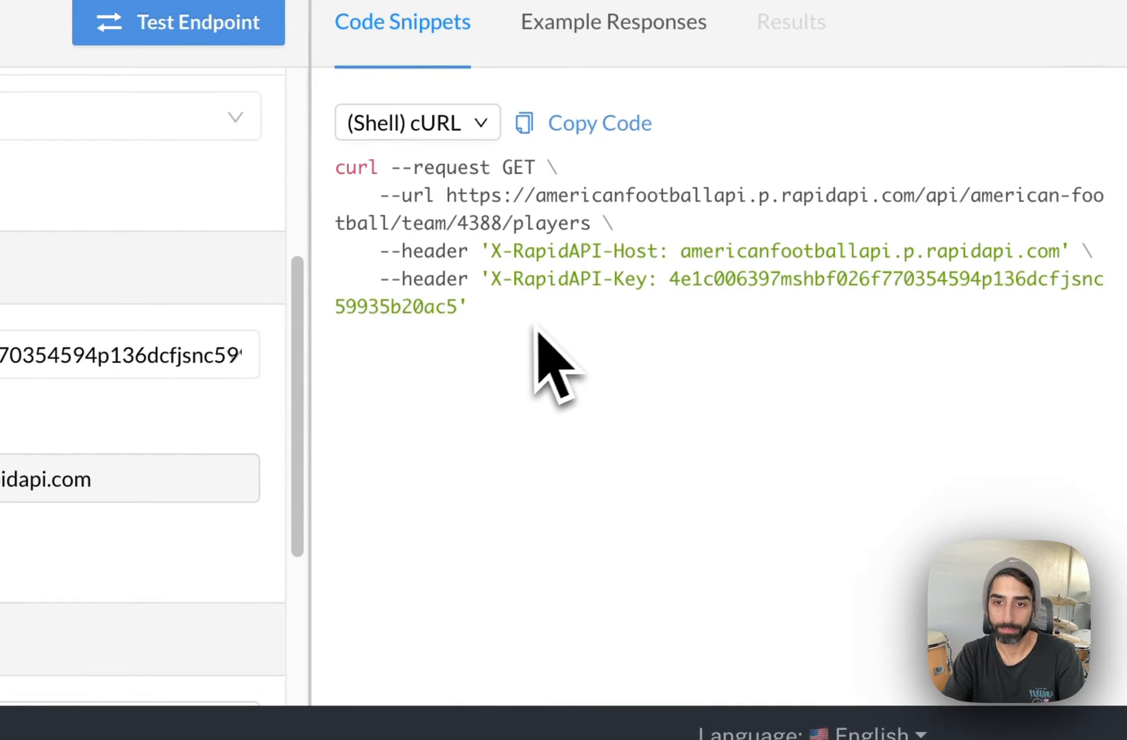
{"action": "left_click_drag", "start_coordinate": [444, 195], "coordinate": [589, 220]}
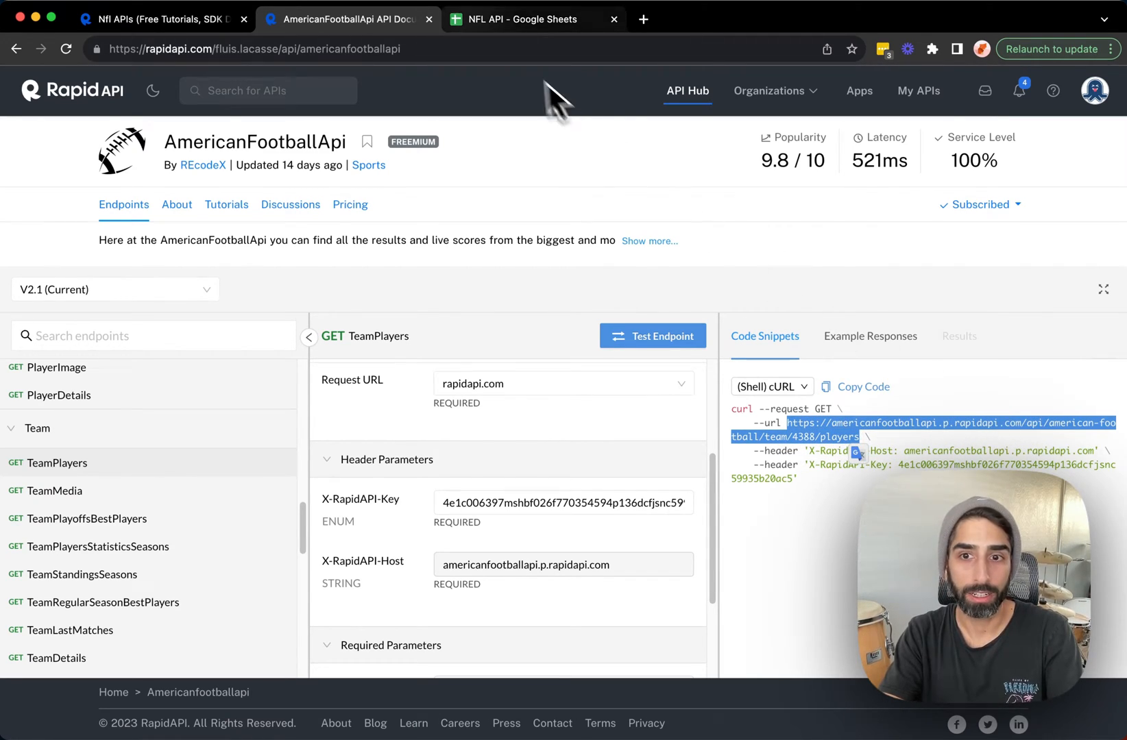
Paste the TeamPlayers team/4388/players URL into Apipheny's API URL Path and expand Headers
{"action": "left_click", "coordinate": [519, 19]}
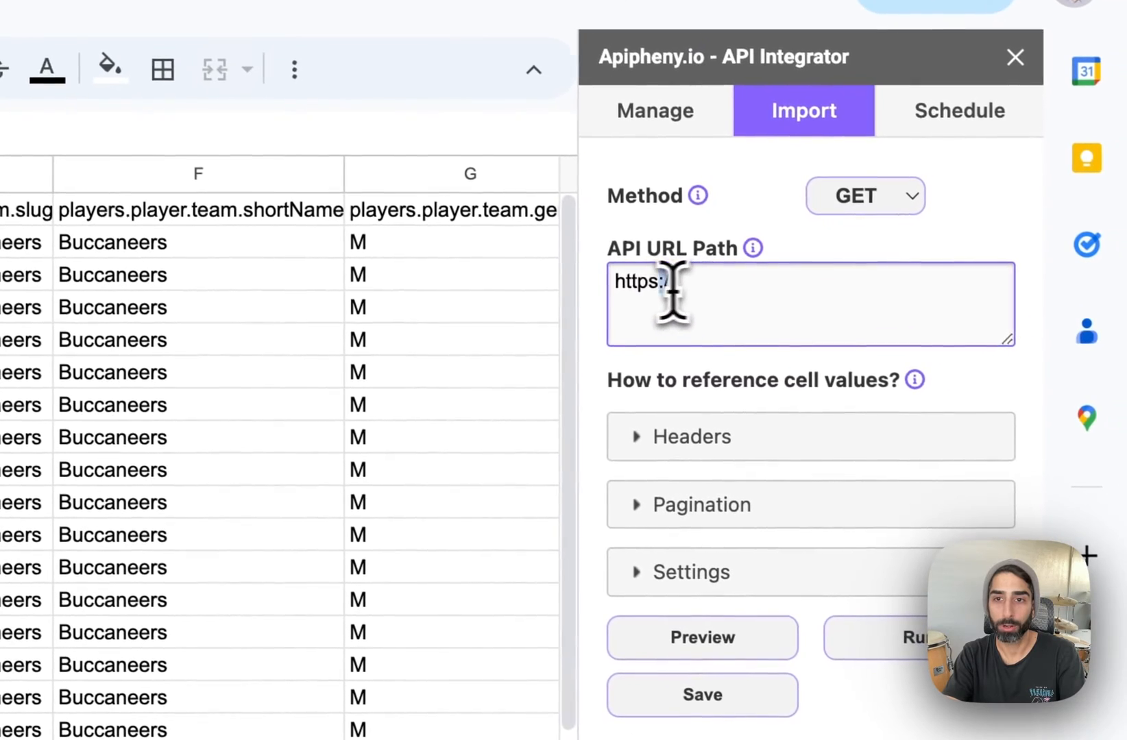
{"action": "left_click_drag", "start_coordinate": [671, 296], "coordinate": [612, 281]}
{"action": "type", "text": "https://americanfootballapi.p.rapidapi.com/api/american-football/team/4388/players"}
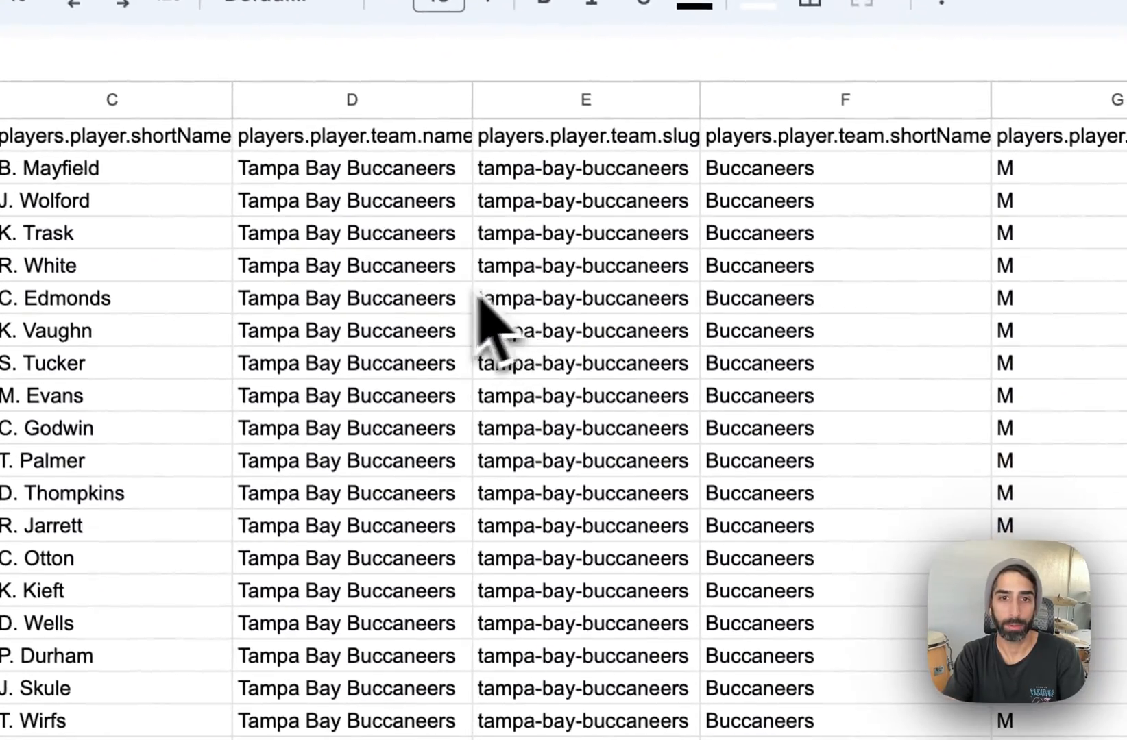
{"action": "left_click", "coordinate": [688, 321]}
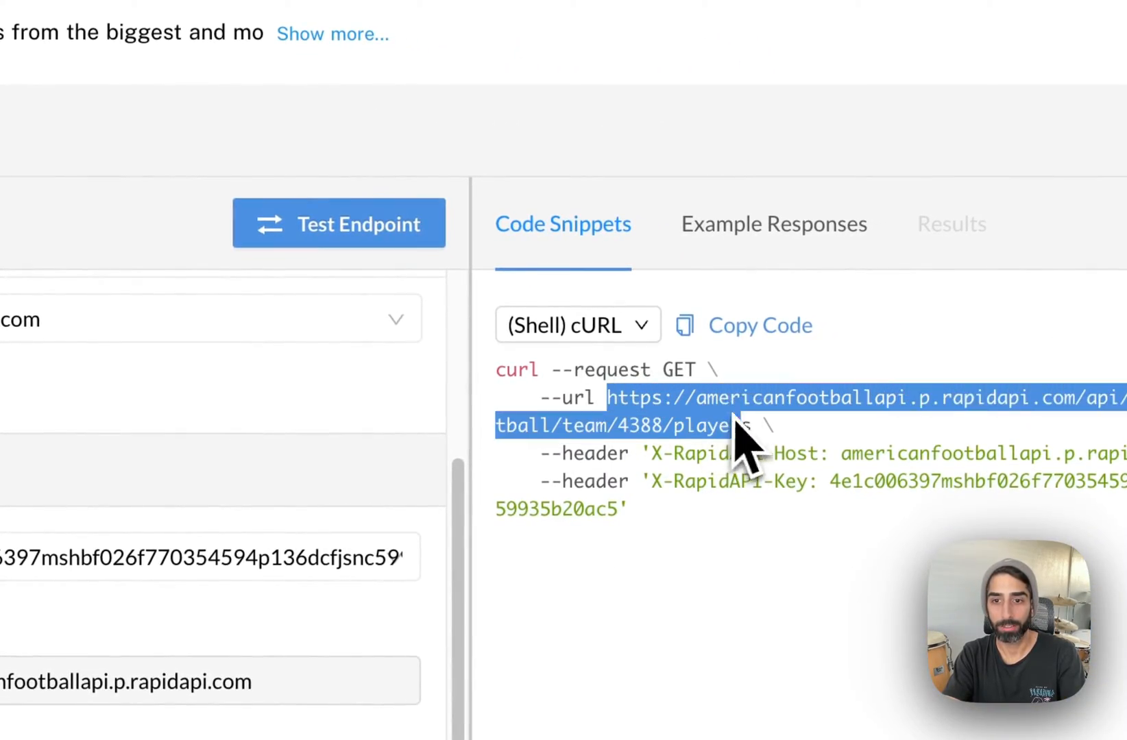
Carry the X-RapidAPI-Host header from the cURL snippet into the sheet's first request header
{"action": "left_click_drag", "start_coordinate": [541, 454], "coordinate": [671, 536]}
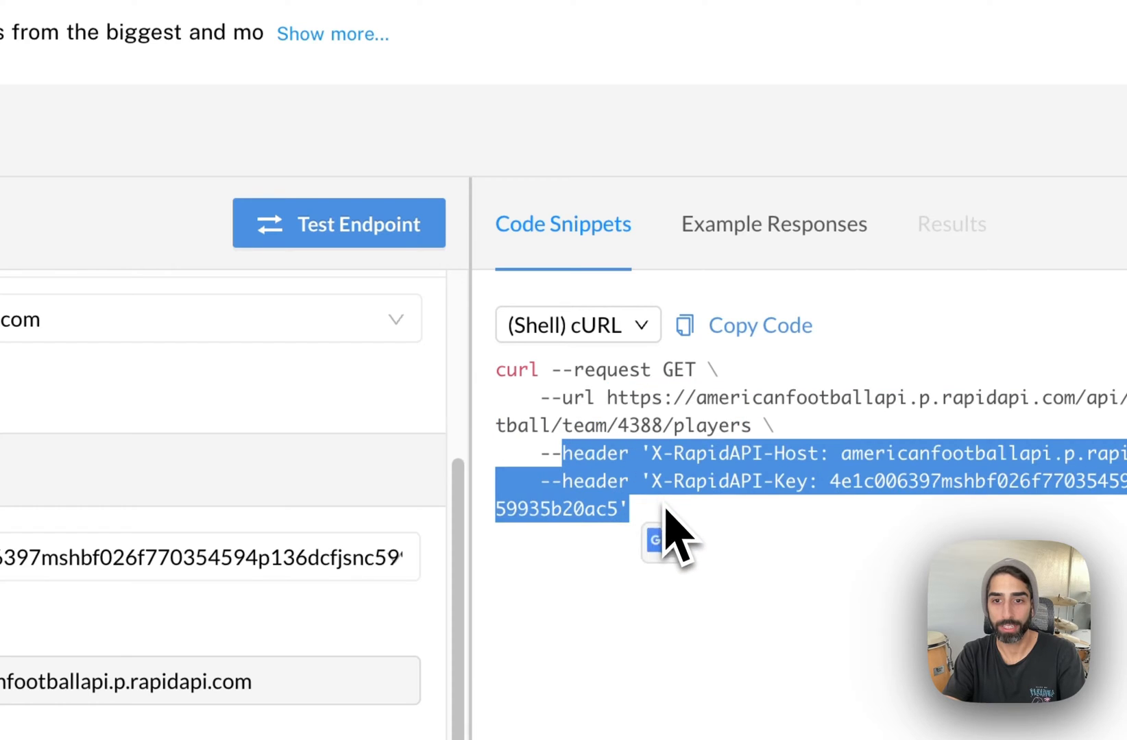
{"action": "left_click", "coordinate": [616, 486]}
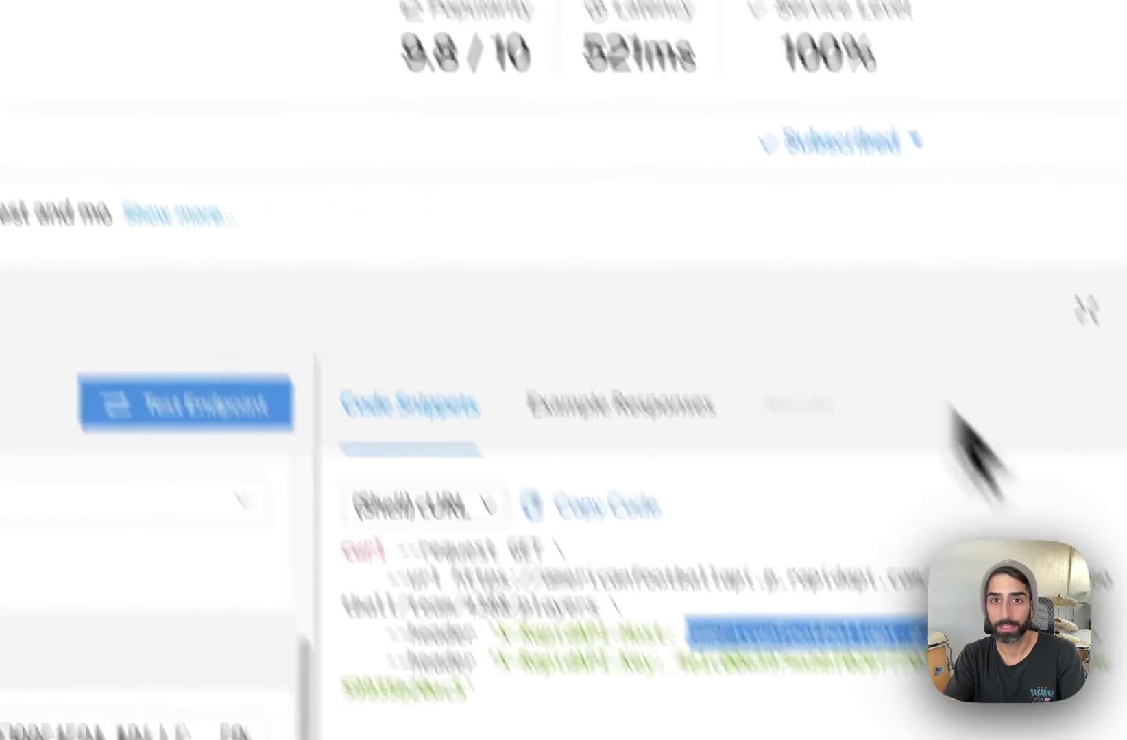
{"action": "left_click", "coordinate": [479, 89]}
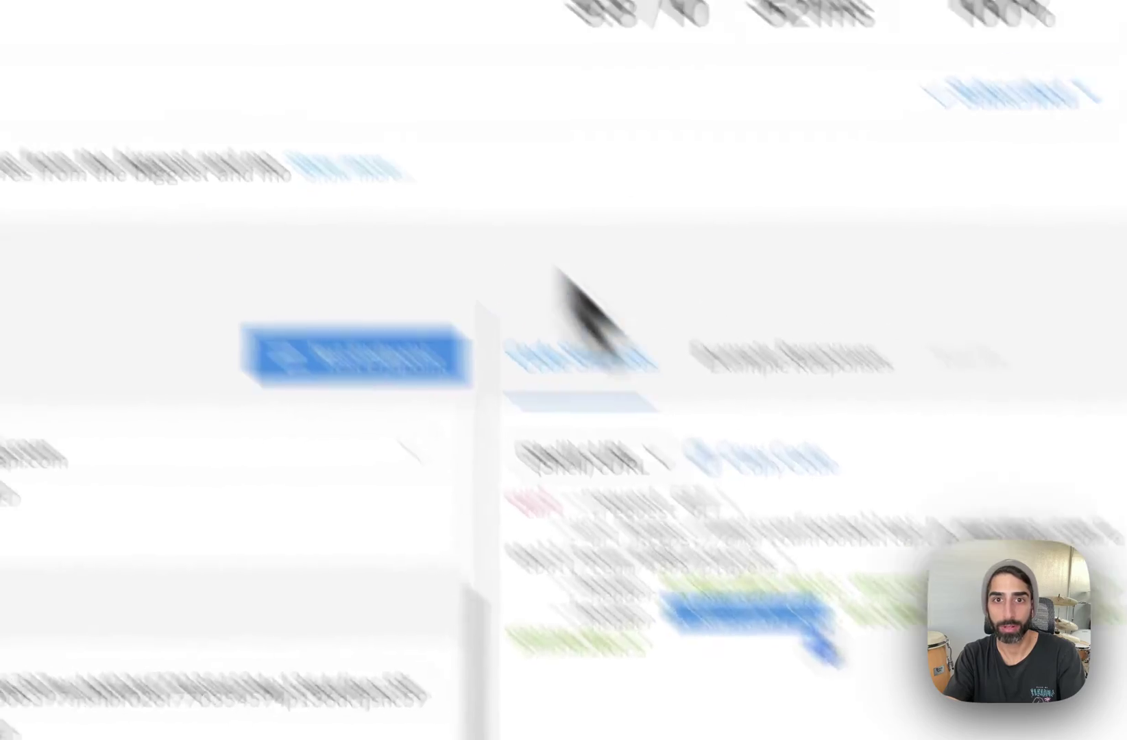
Add a second header row and paste the X-RapidAPI-Key value from the snippet into it
{"action": "left_click", "coordinate": [529, 18]}
{"action": "left_click", "coordinate": [740, 410]}
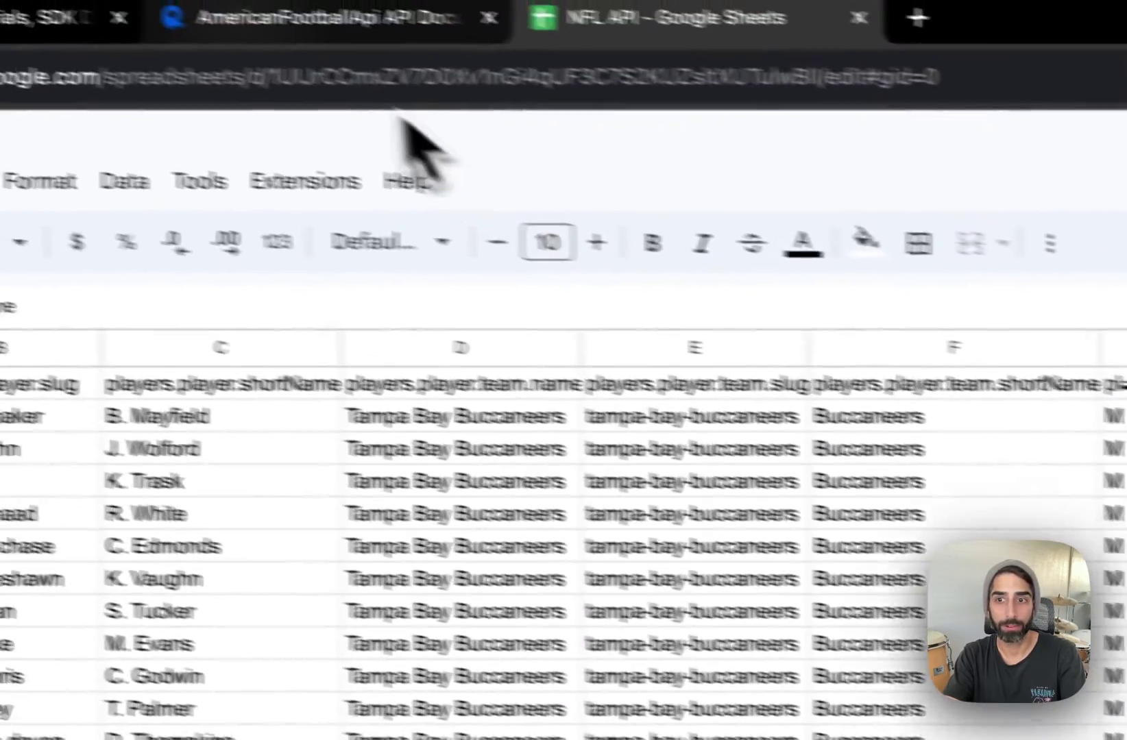
{"action": "left_click", "coordinate": [414, 17]}
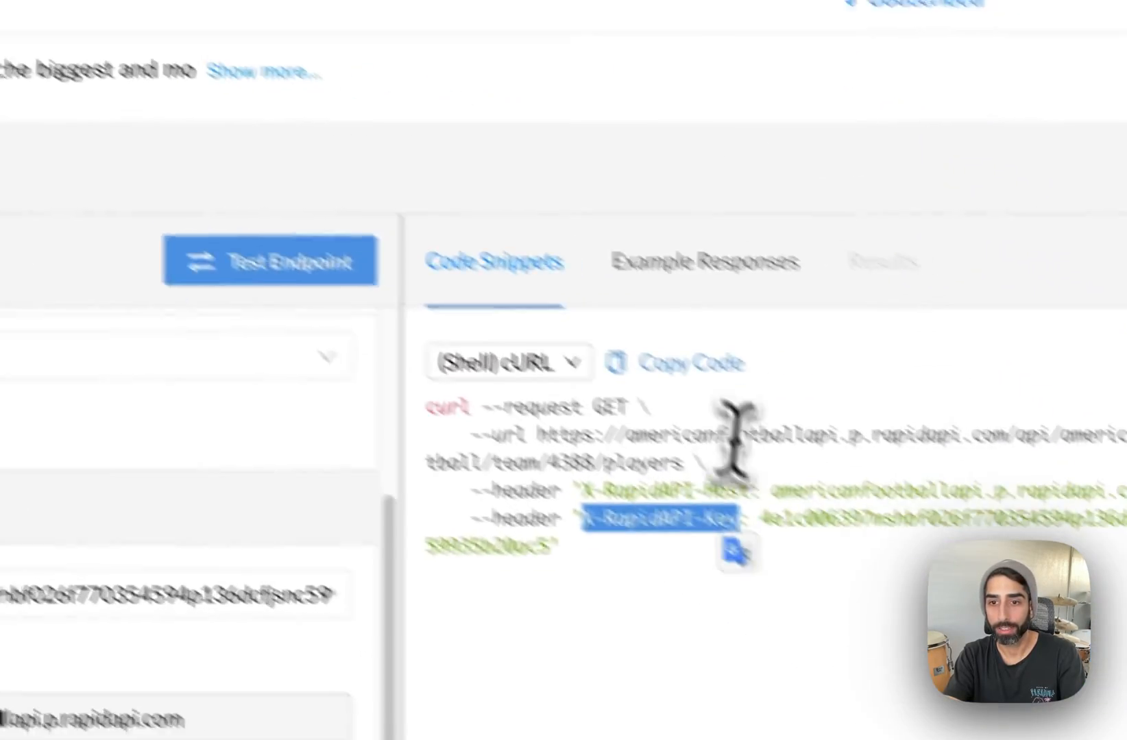
{"action": "double_click", "coordinate": [582, 465]}
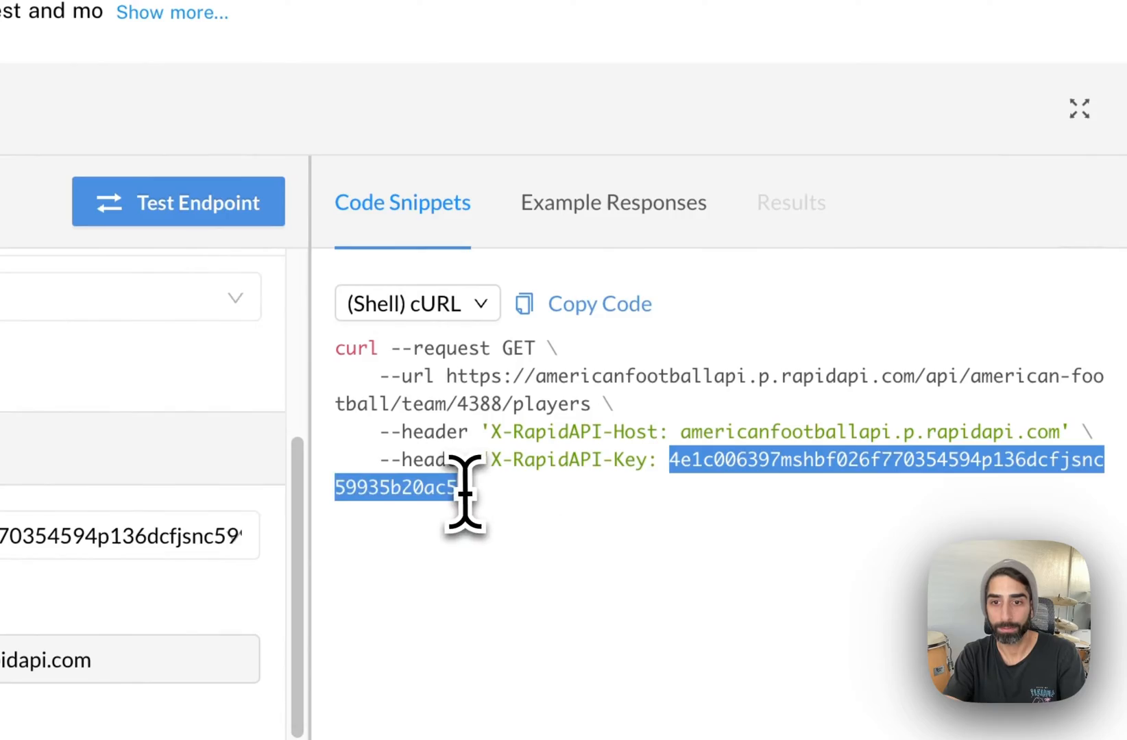
{"action": "key", "text": "ctrl+c"}
{"action": "left_click", "coordinate": [511, 13]}
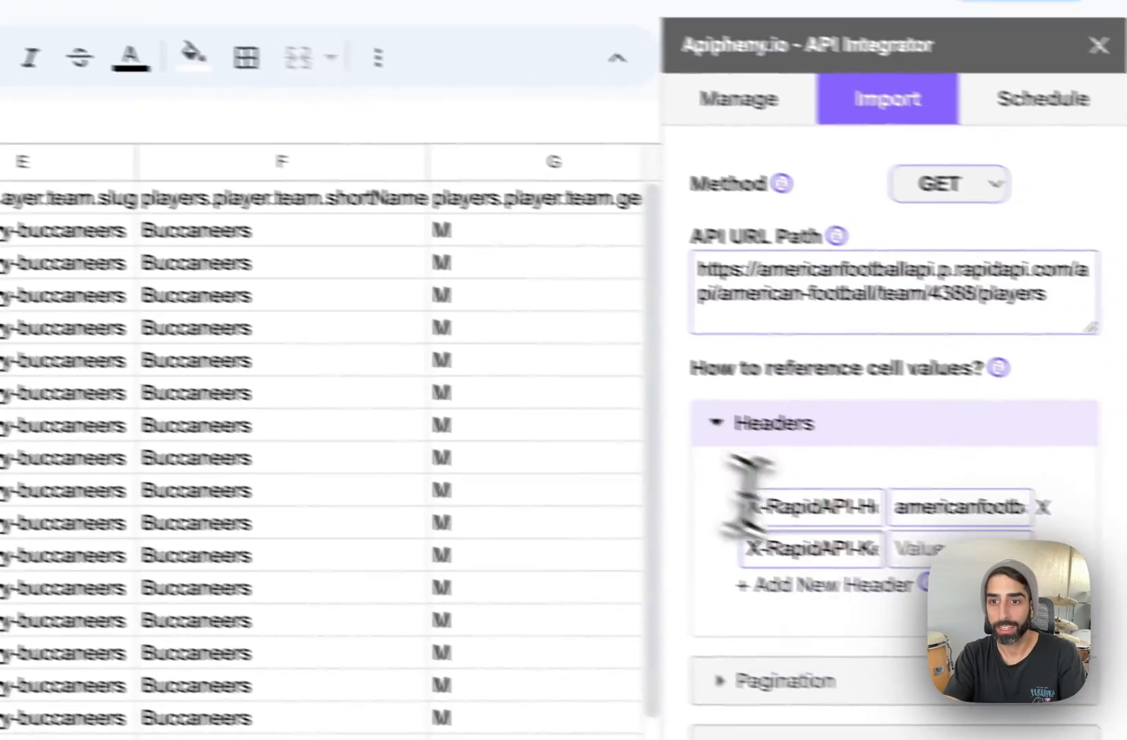
{"action": "left_click", "coordinate": [916, 548]}
{"action": "key", "text": "ctrl+v"}
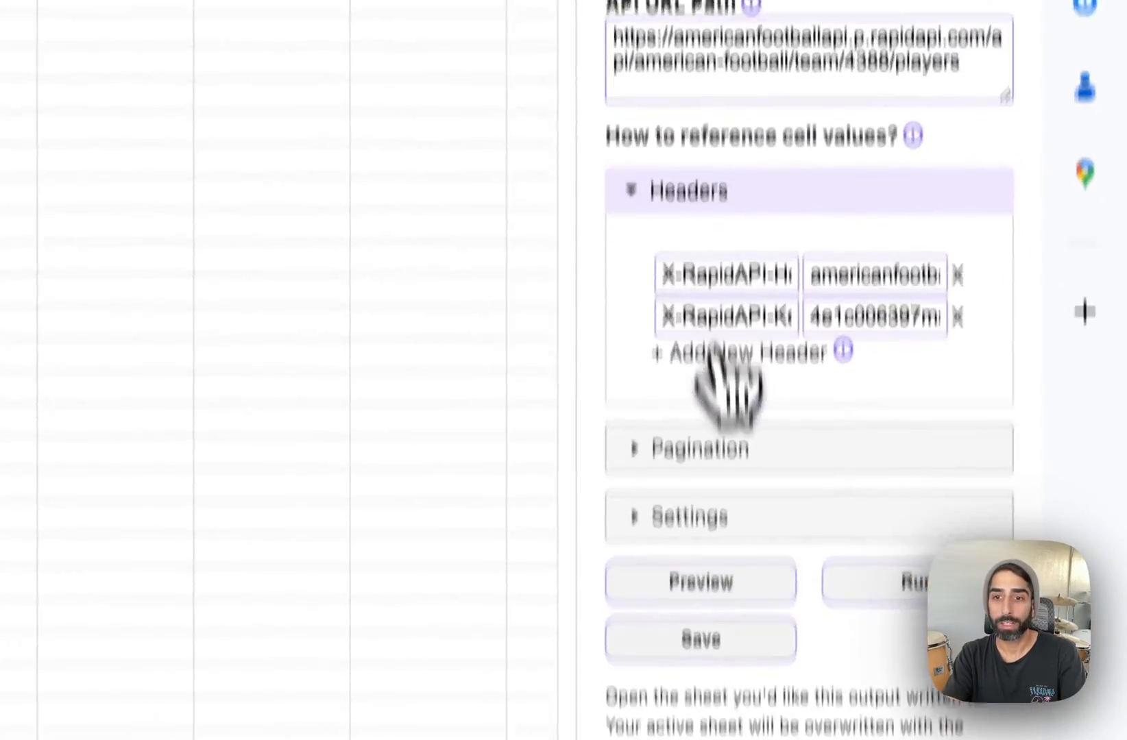
Run the import to fill Sheet3 with Buccaneers players, check the team column, and return to TeamPlayers in RapidAPI
{"action": "left_click", "coordinate": [916, 412]}
{"action": "left_click", "coordinate": [831, 342]}
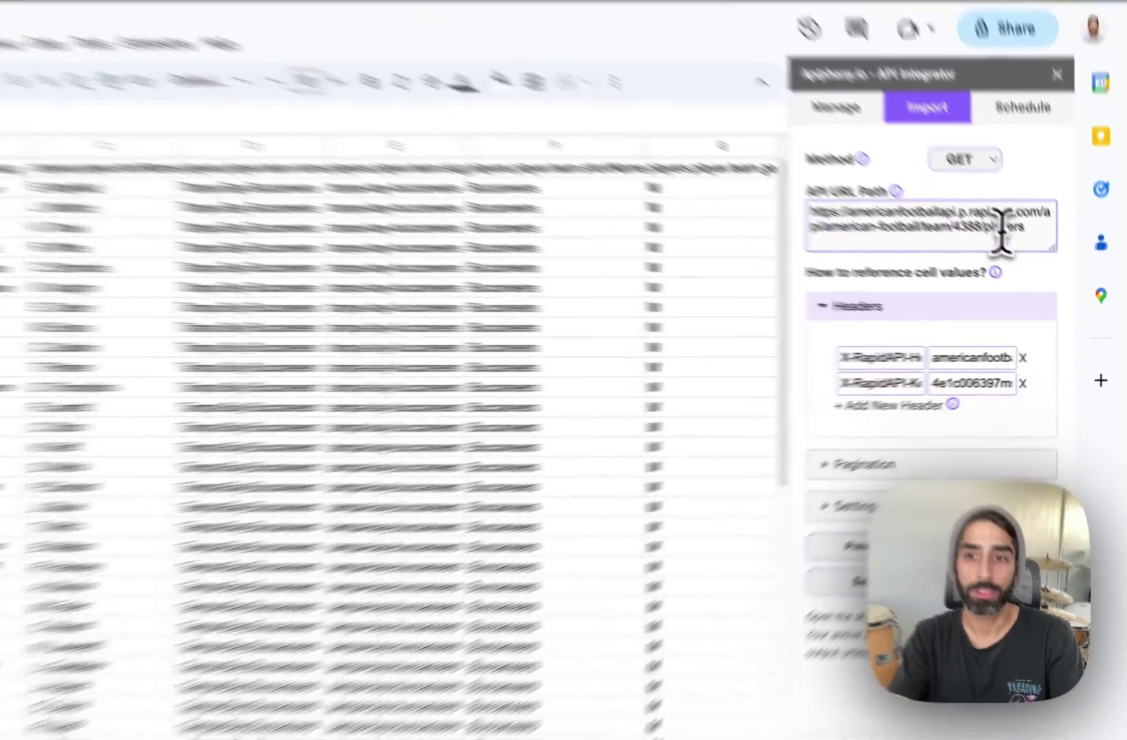
{"action": "triple_click", "coordinate": [969, 246]}
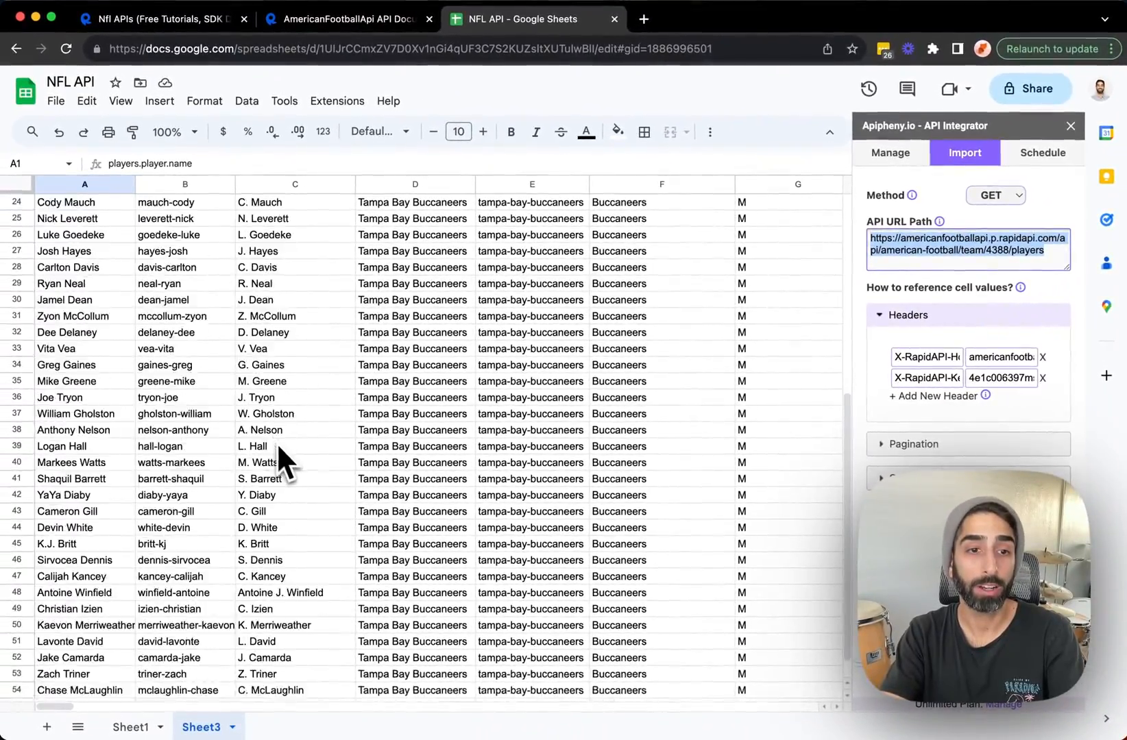
{"action": "scroll", "coordinate": [278, 451], "scroll_direction": "down", "scroll_amount": 3}
{"action": "scroll", "coordinate": [279, 451], "scroll_direction": "up", "scroll_amount": 15}
{"action": "left_click", "coordinate": [415, 430]}
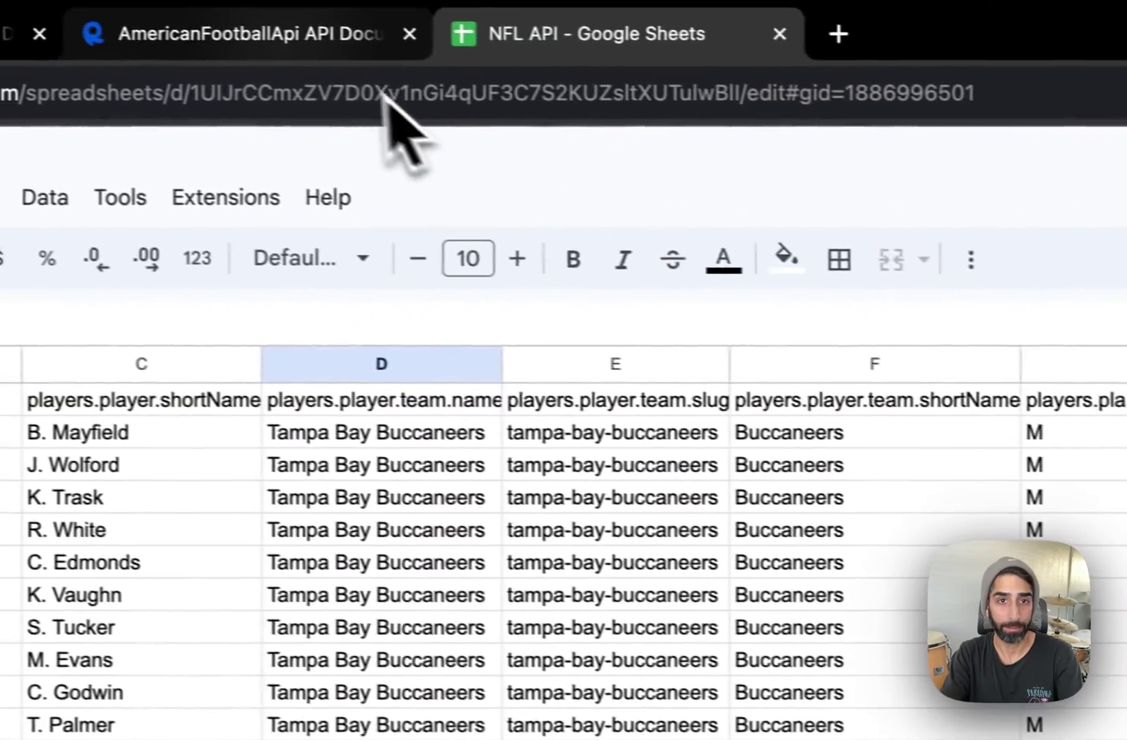
{"action": "left_click", "coordinate": [264, 33]}
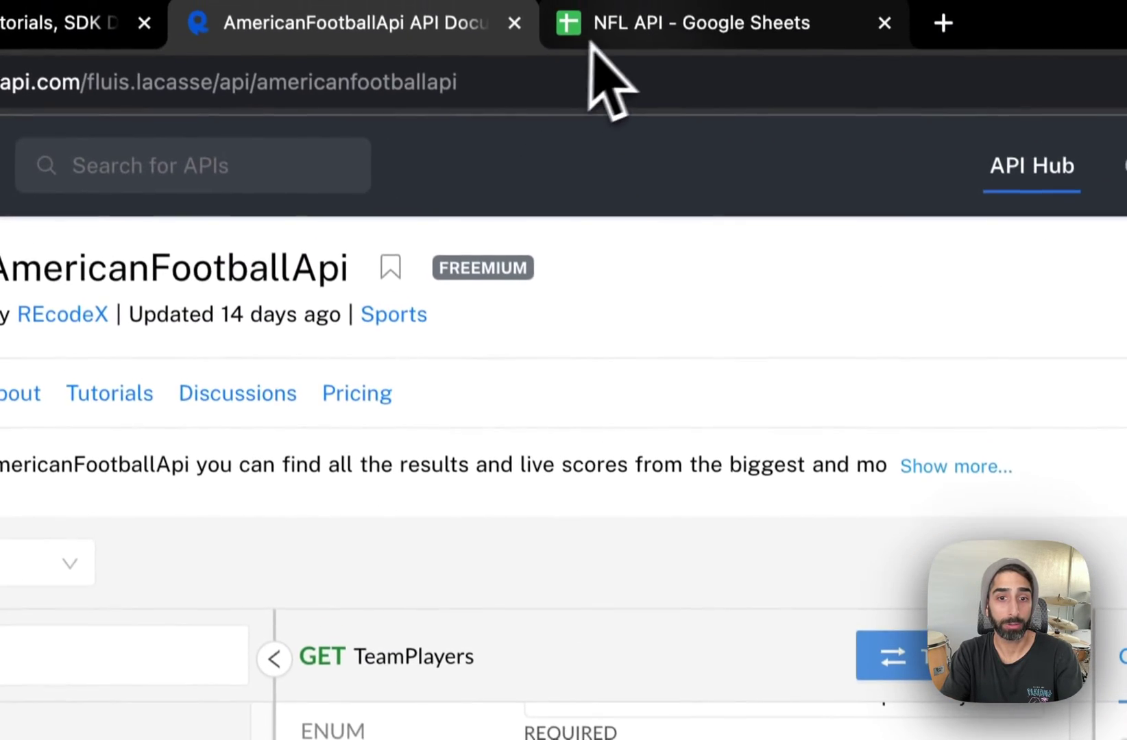
Check team id 4388 in the Apipheny URL against the team cells, then return to the RapidAPI documentation
{"action": "left_click", "coordinate": [651, 26]}
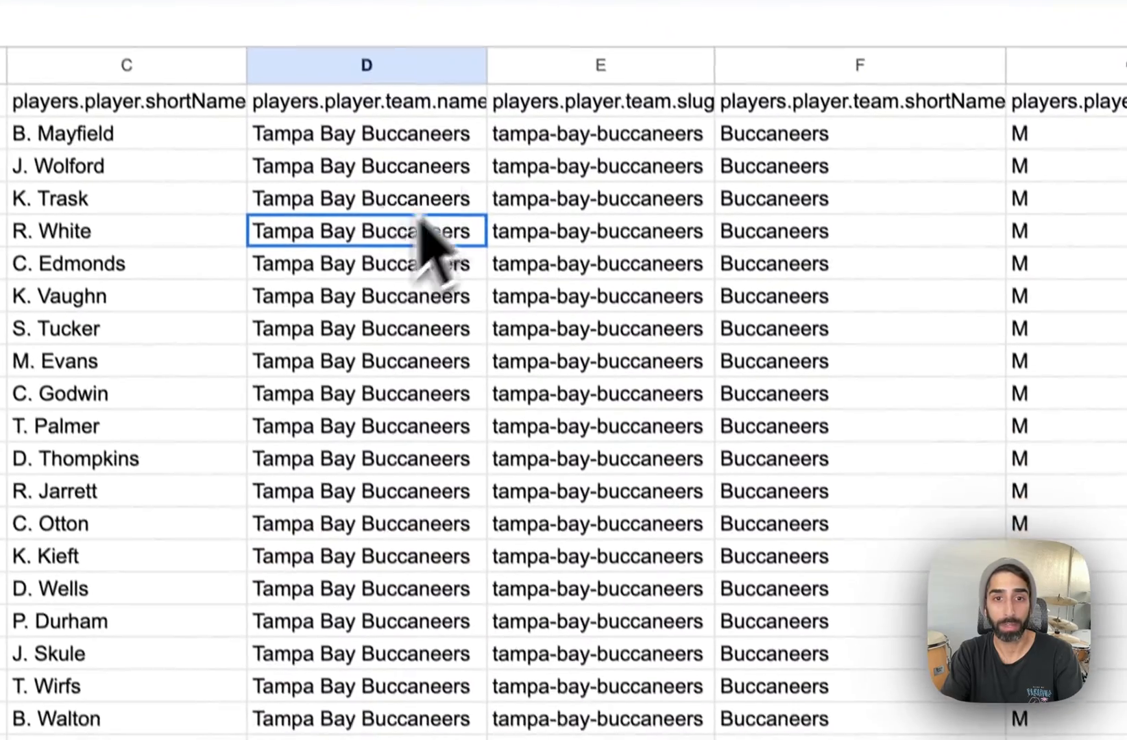
{"action": "left_click_drag", "start_coordinate": [440, 417], "coordinate": [440, 515]}
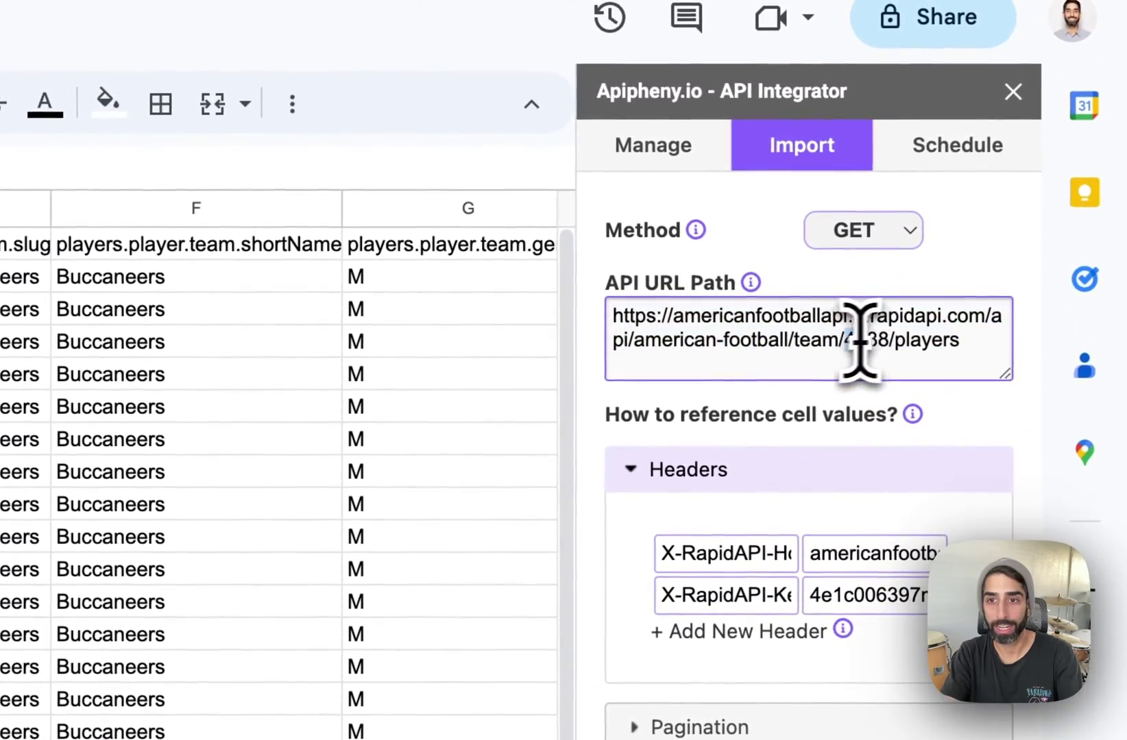
{"action": "left_click_drag", "start_coordinate": [891, 340], "coordinate": [867, 340]}
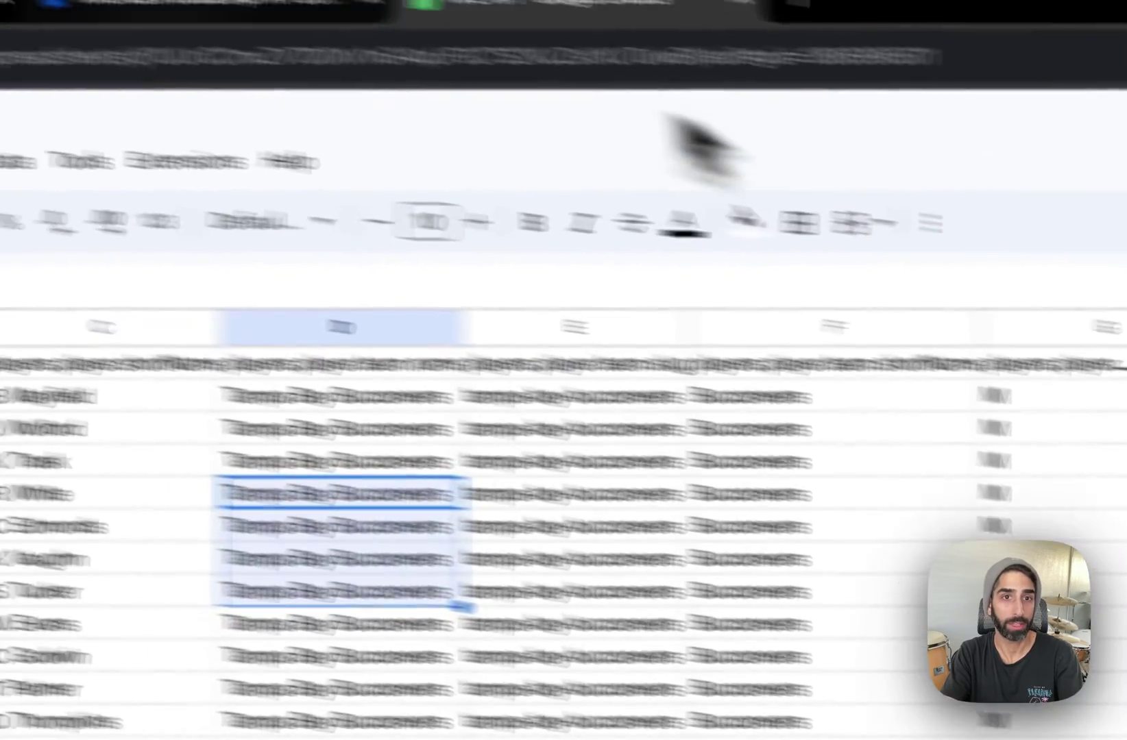
{"action": "left_click", "coordinate": [492, 34]}
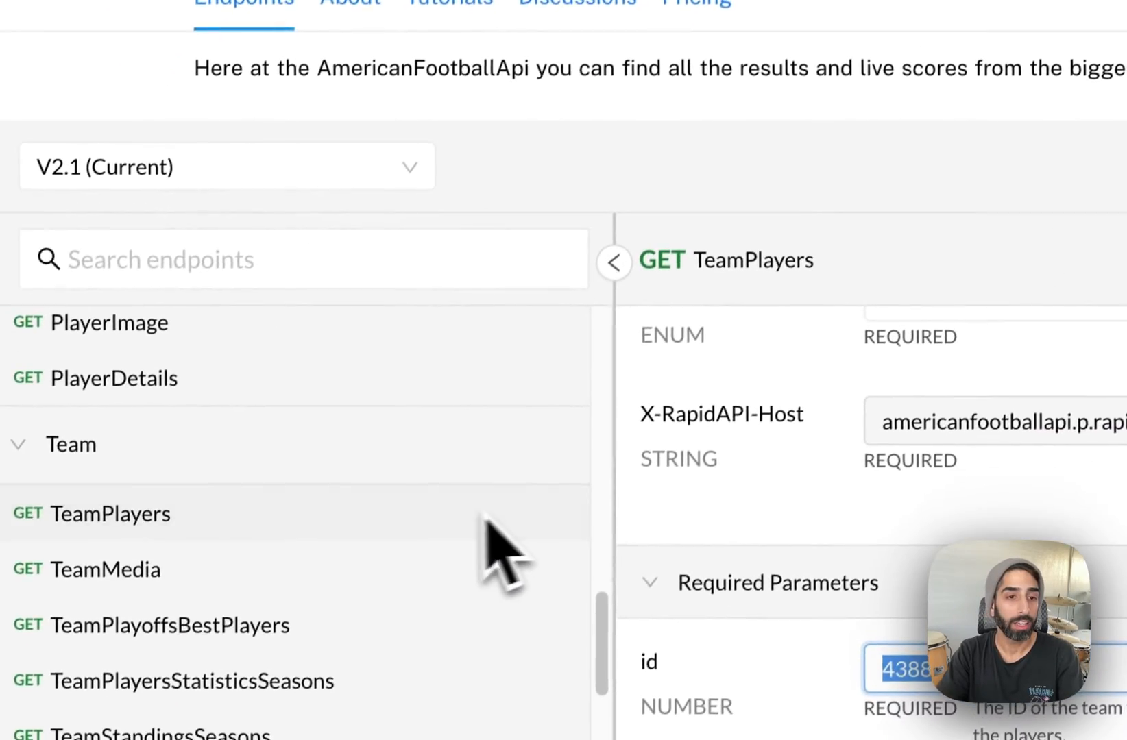
{"action": "scroll", "coordinate": [482, 546], "scroll_direction": "down", "scroll_amount": 2}
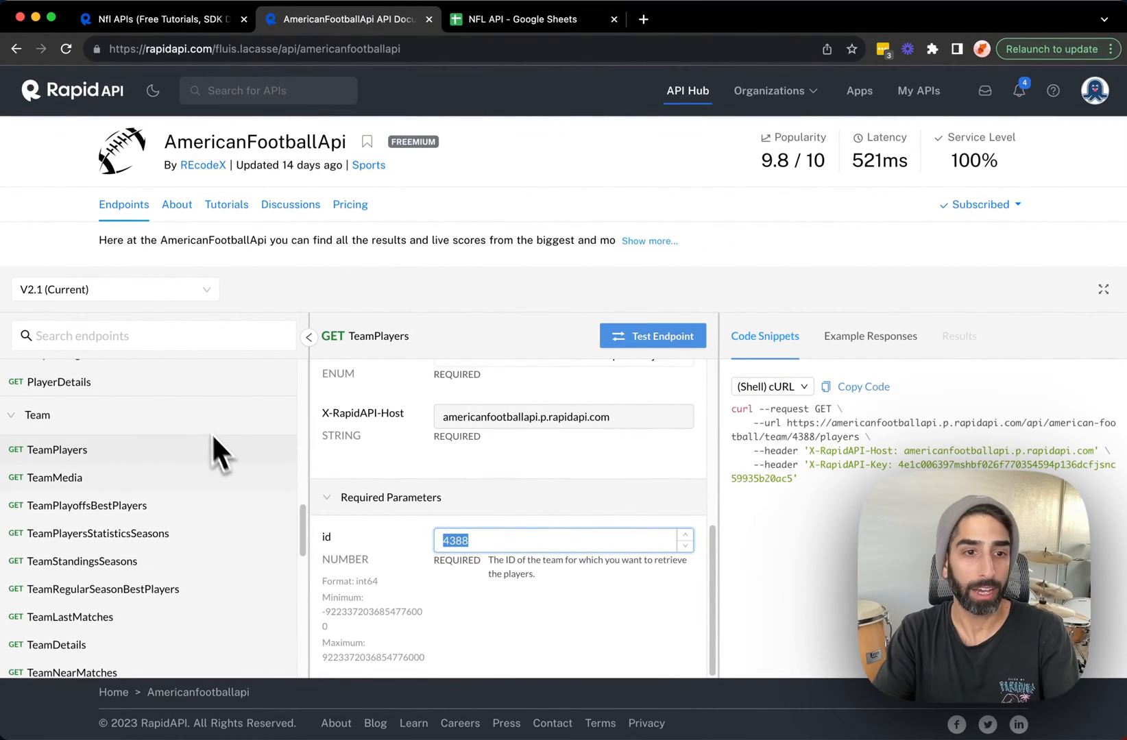
{"action": "scroll", "coordinate": [207, 564], "scroll_direction": "down", "scroll_amount": 2}
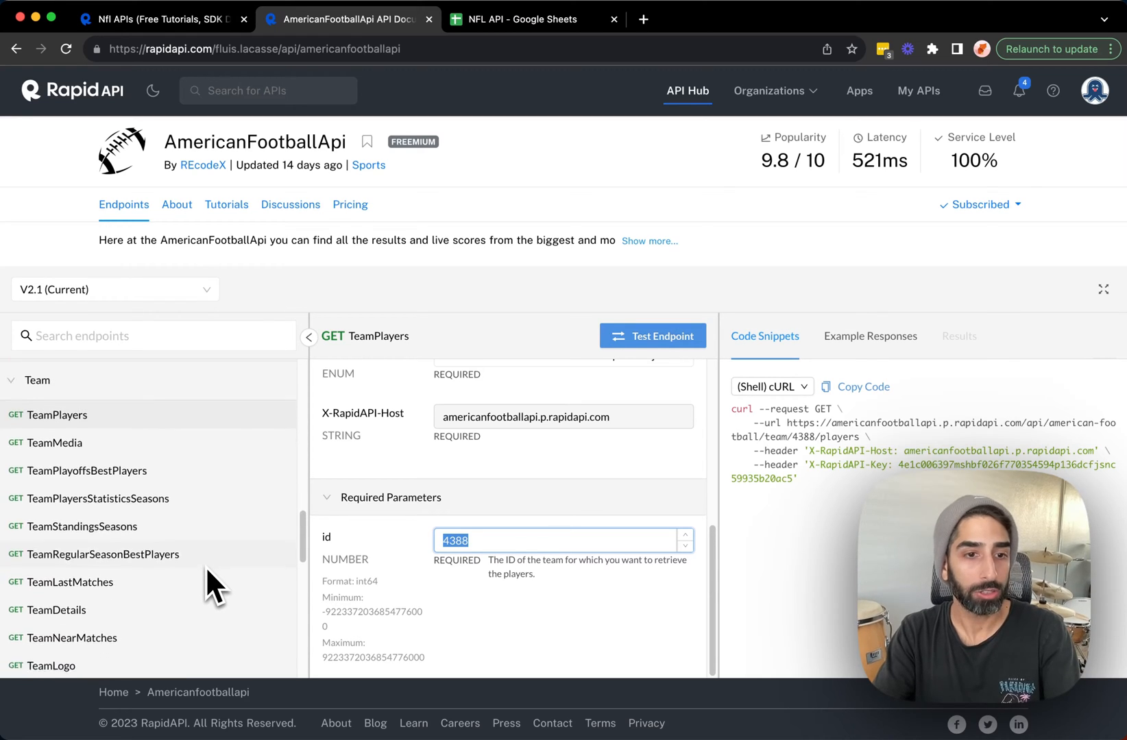
{"action": "scroll", "coordinate": [206, 567], "scroll_direction": "down", "scroll_amount": 1}
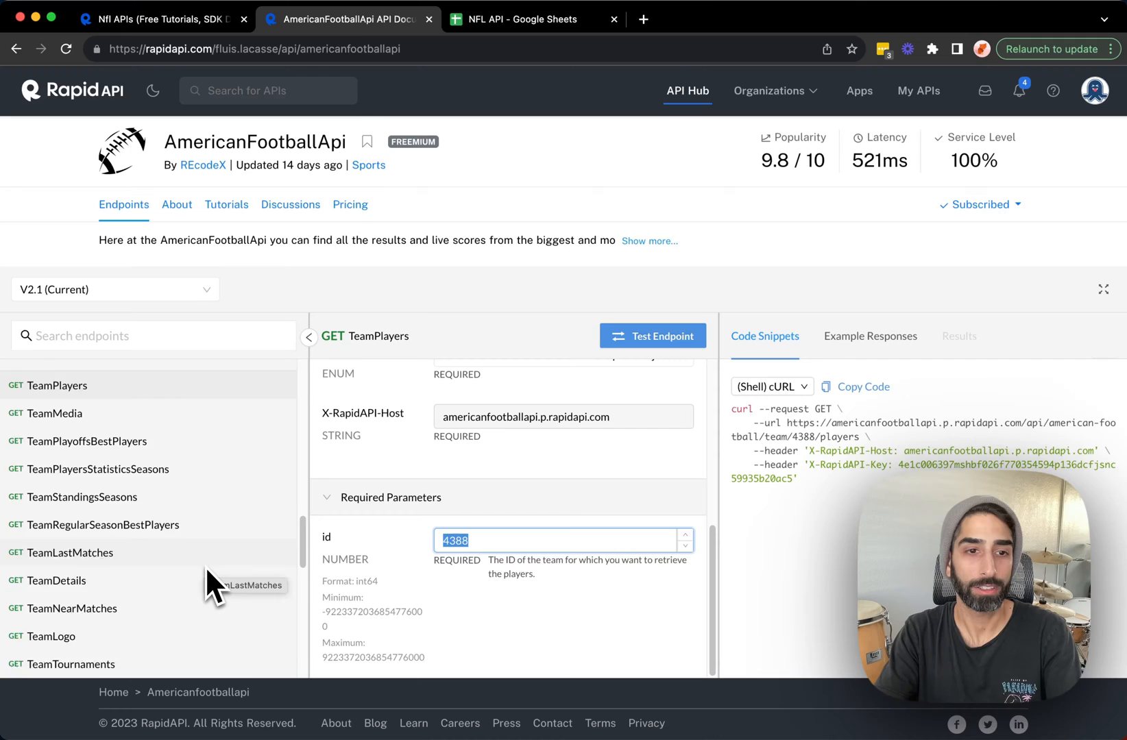
{"action": "scroll", "coordinate": [205, 567], "scroll_direction": "up", "scroll_amount": 2}
Collapse the Team group, open LeagueSeasons and copy its tournament/9464/seasons request URL to the sheet
{"action": "left_click", "coordinate": [176, 488]}
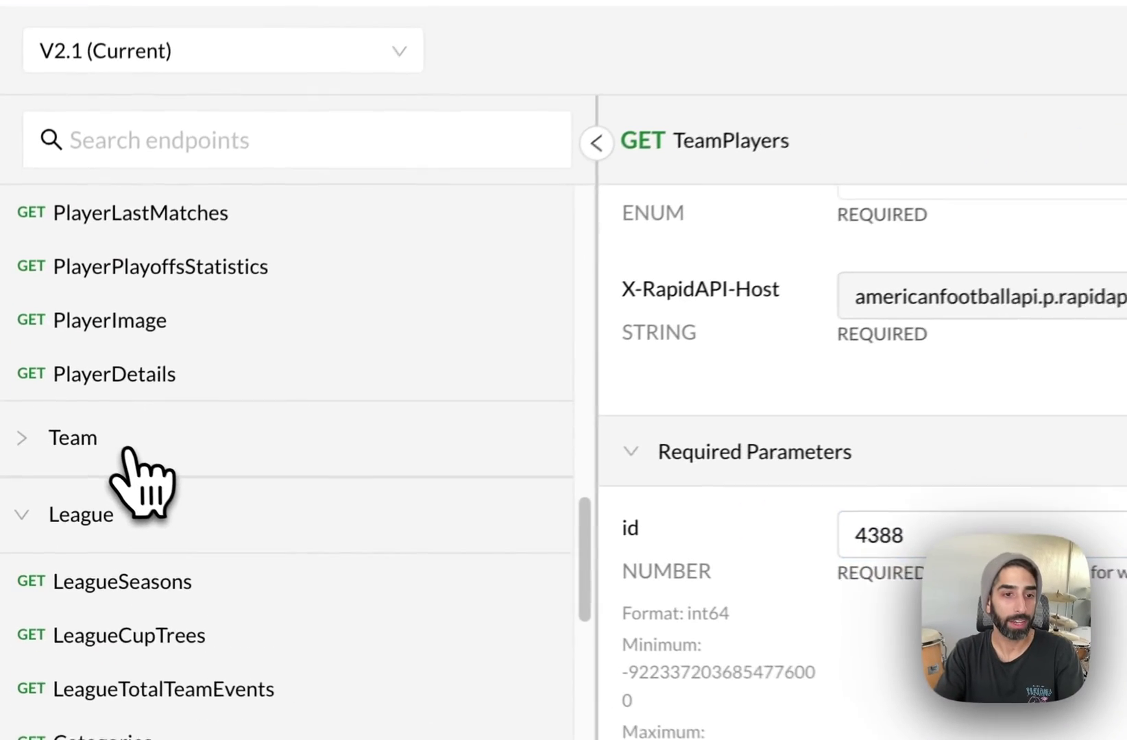
{"action": "scroll", "coordinate": [141, 481], "scroll_direction": "down", "scroll_amount": 2}
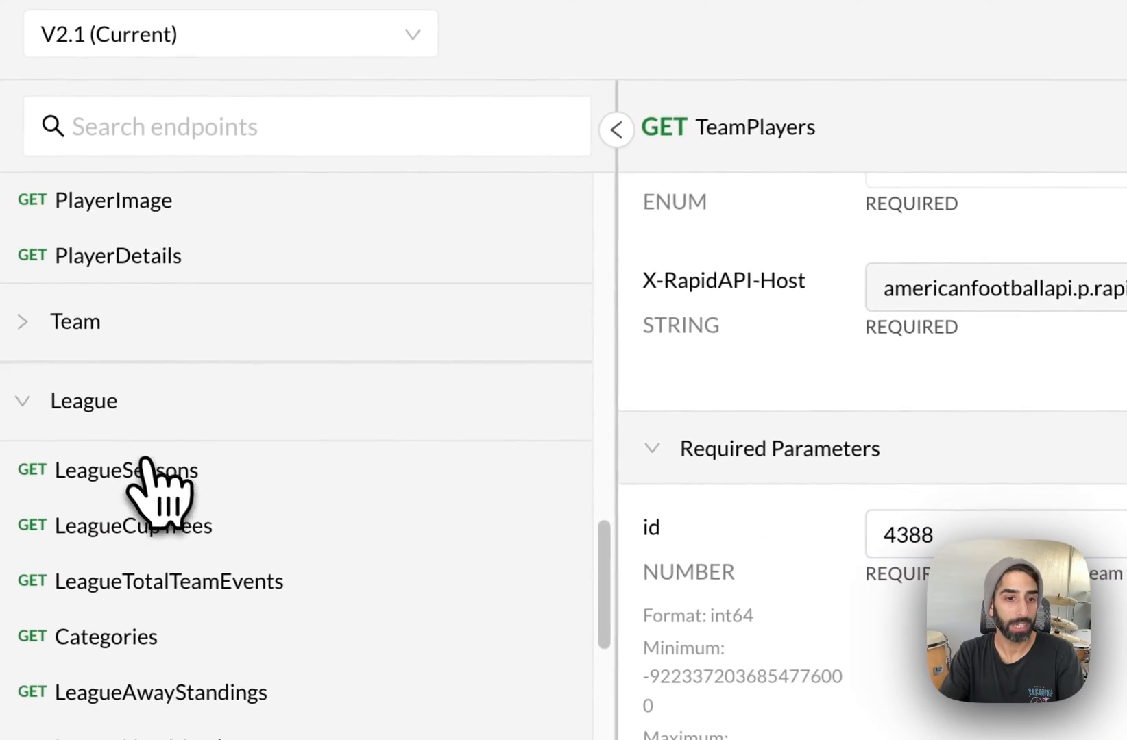
{"action": "scroll", "coordinate": [159, 493], "scroll_direction": "down", "scroll_amount": 2}
{"action": "left_click", "coordinate": [126, 258]}
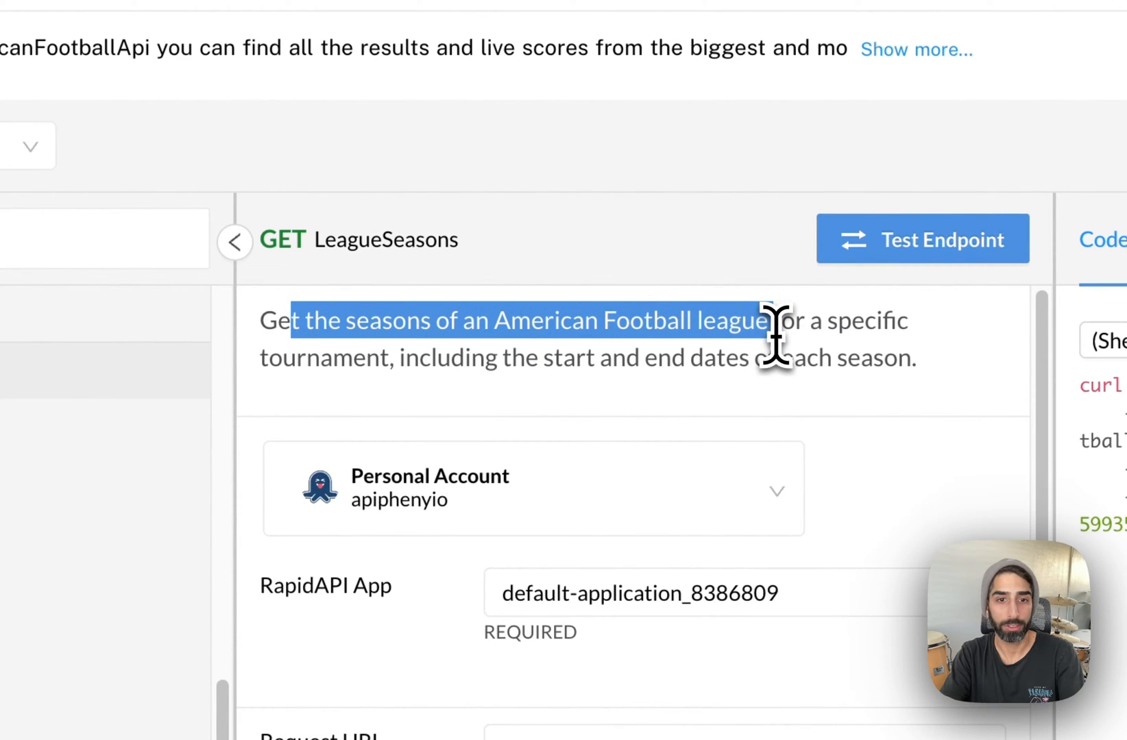
{"action": "left_click", "coordinate": [644, 357]}
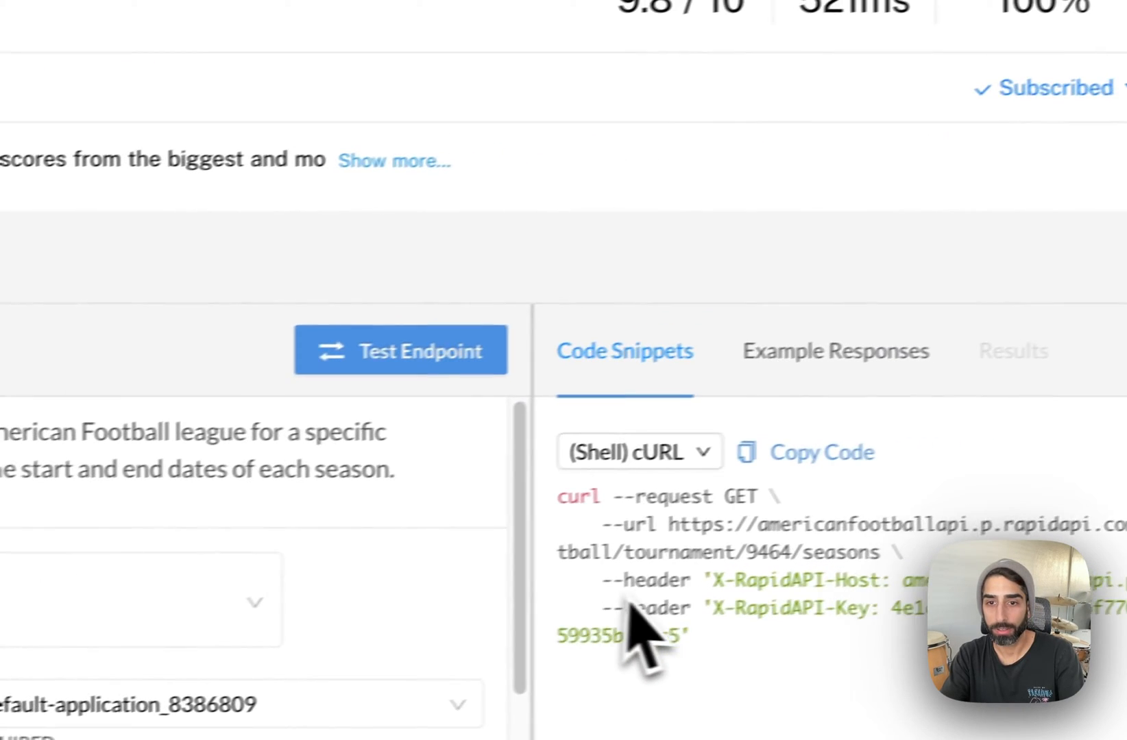
{"action": "left_click_drag", "start_coordinate": [625, 537], "coordinate": [643, 537]}
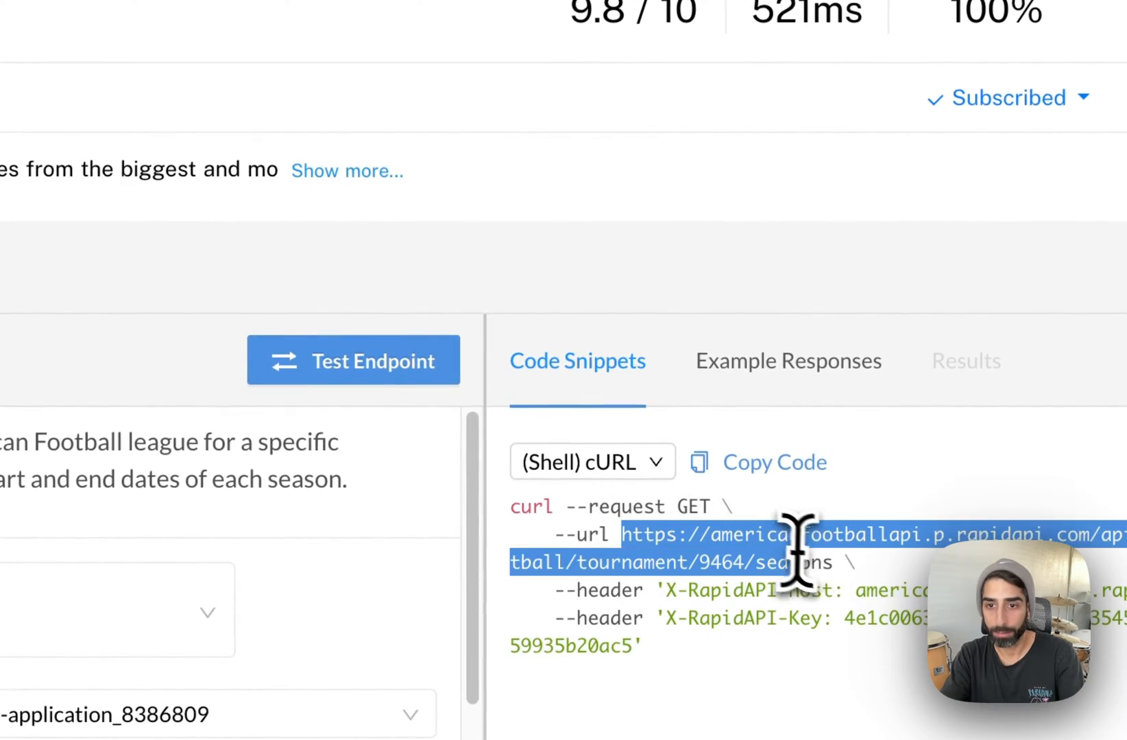
{"action": "key", "text": "ctrl+c"}
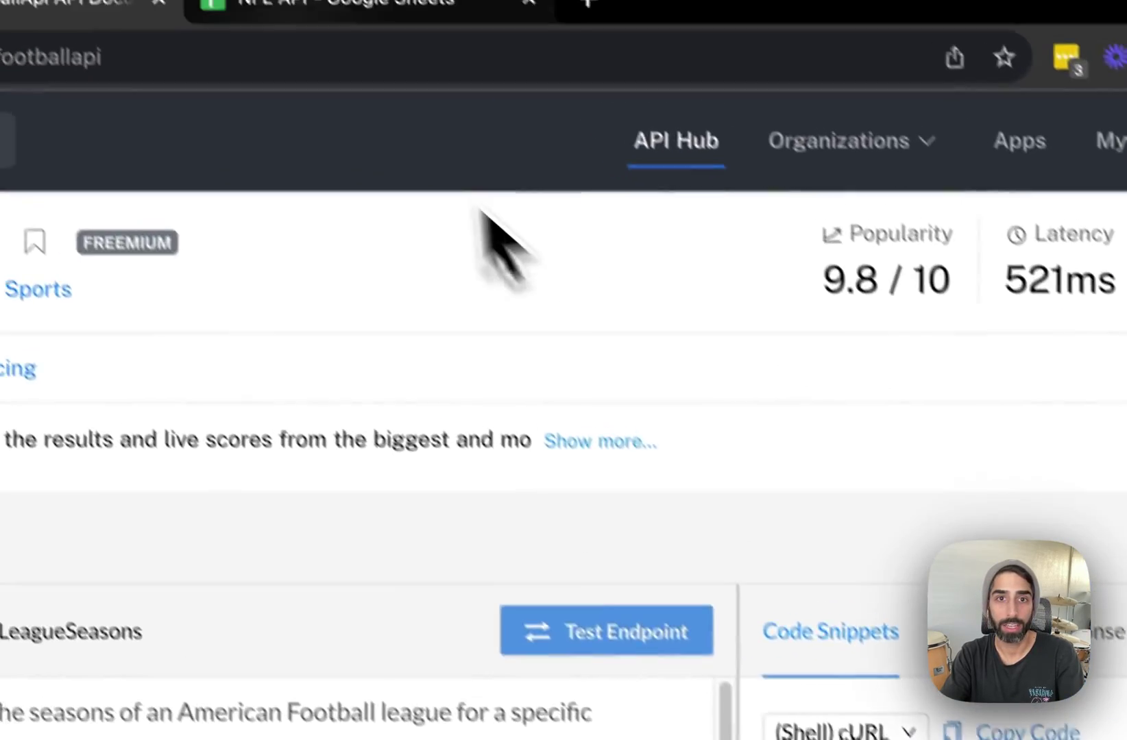
{"action": "left_click", "coordinate": [344, 35]}
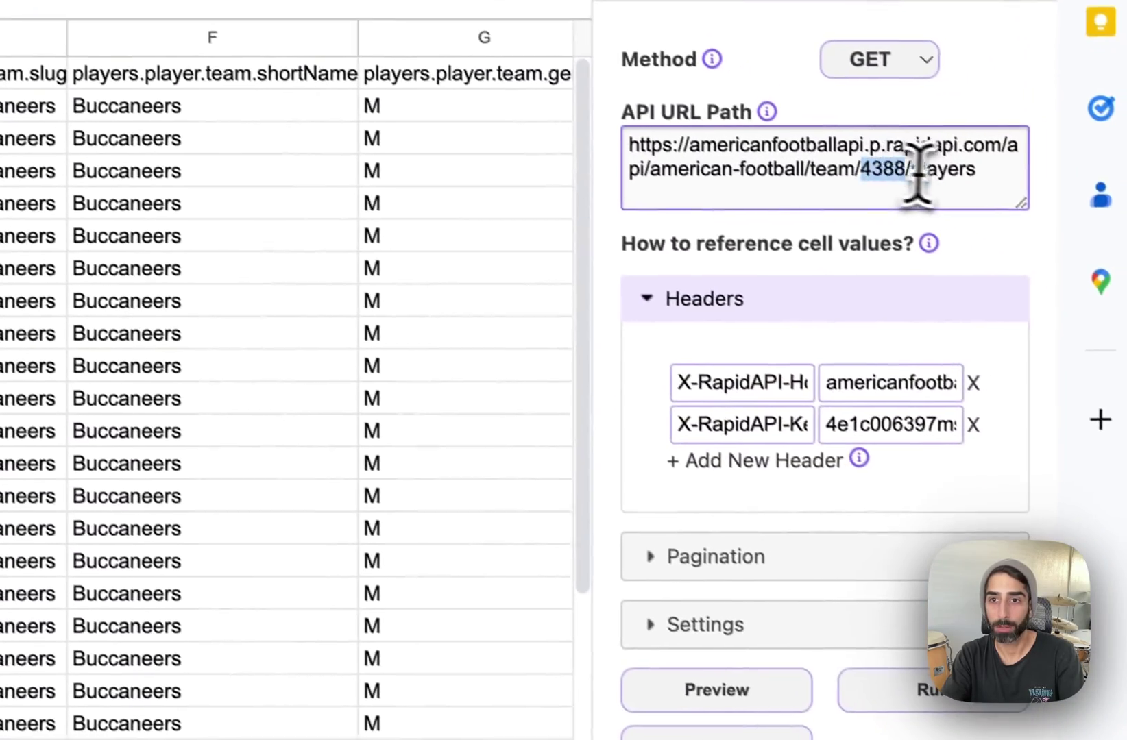
Replace the API URL Path with the tournament 9464 seasons URL and run the import, confirming the request
{"action": "left_click_drag", "start_coordinate": [1035, 278], "coordinate": [619, 139]}
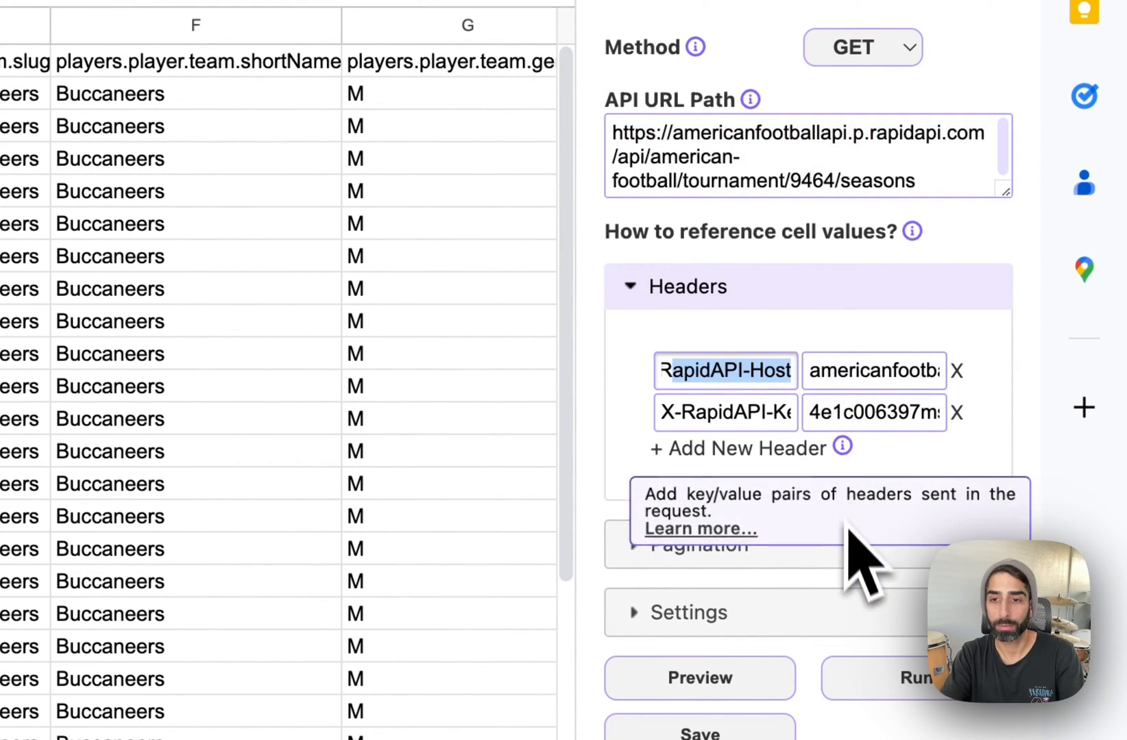
{"action": "scroll", "coordinate": [850, 534], "scroll_direction": "down", "scroll_amount": 5}
{"action": "left_click", "coordinate": [916, 414]}
{"action": "left_click", "coordinate": [837, 291]}
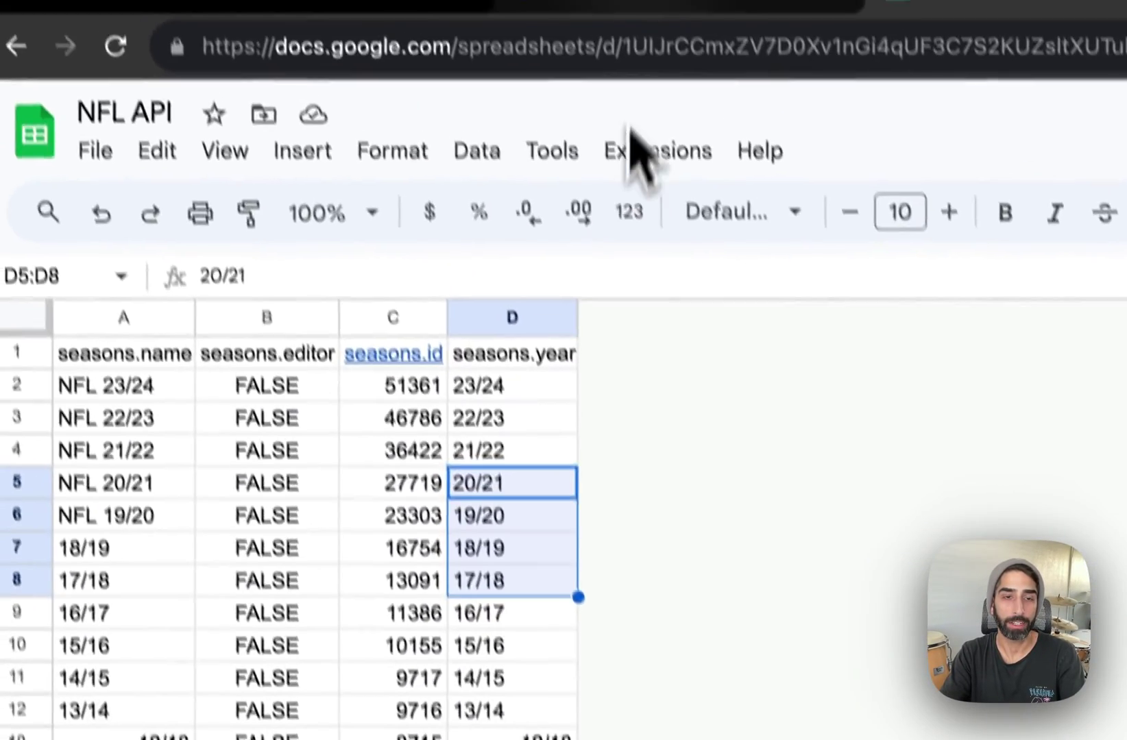
Review the imported seasons data in Sheet3 and return to RapidAPI's NFL API search results
{"action": "key", "text": "ctrl+Tab"}
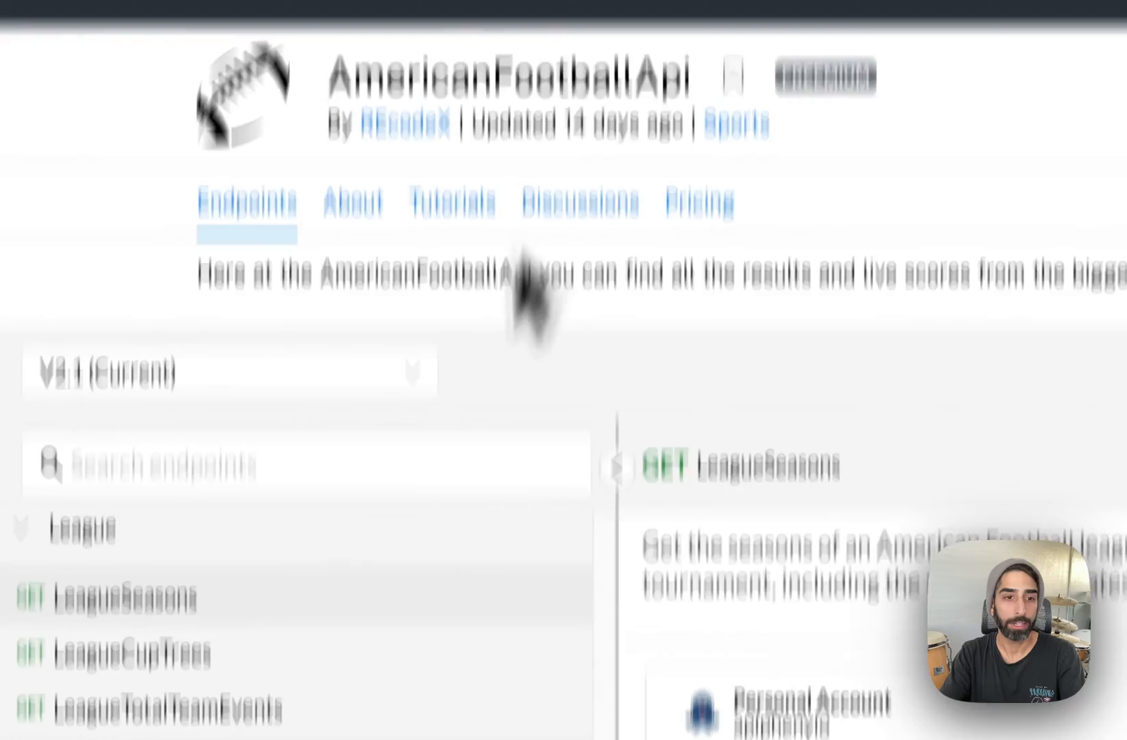
{"action": "scroll", "coordinate": [418, 521], "scroll_direction": "down", "scroll_amount": 5}
{"action": "scroll", "coordinate": [400, 490], "scroll_direction": "up", "scroll_amount": 5}
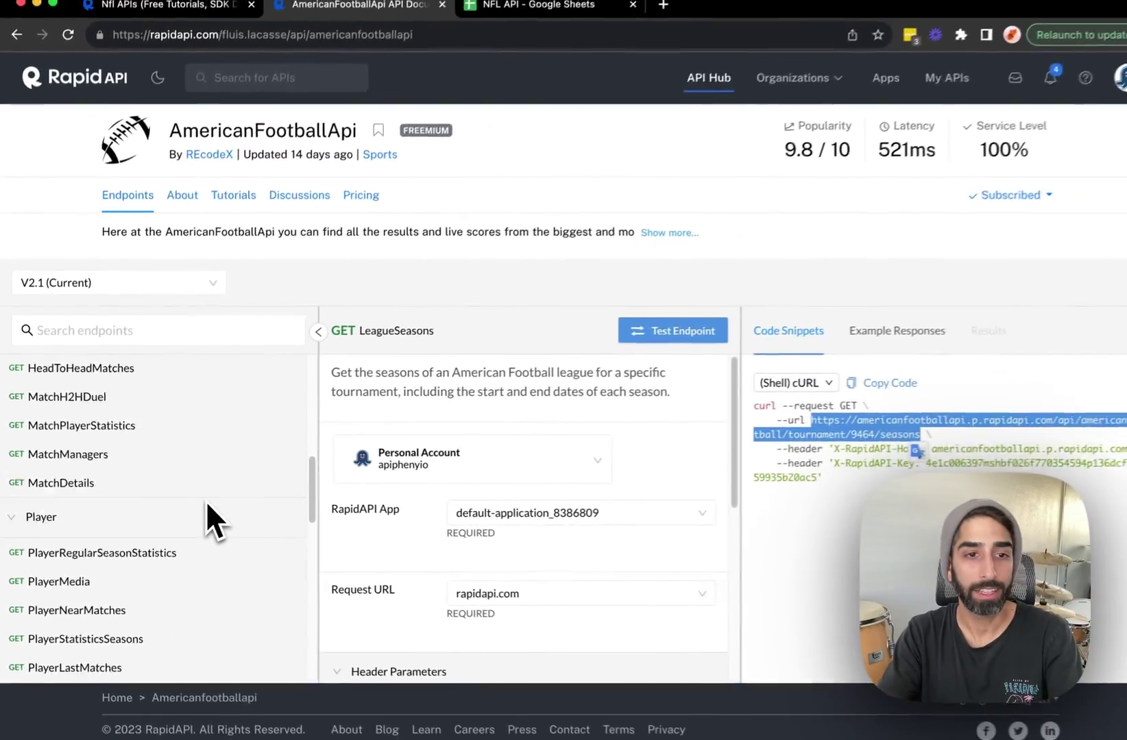
{"action": "scroll", "coordinate": [202, 500], "scroll_direction": "up", "scroll_amount": 5}
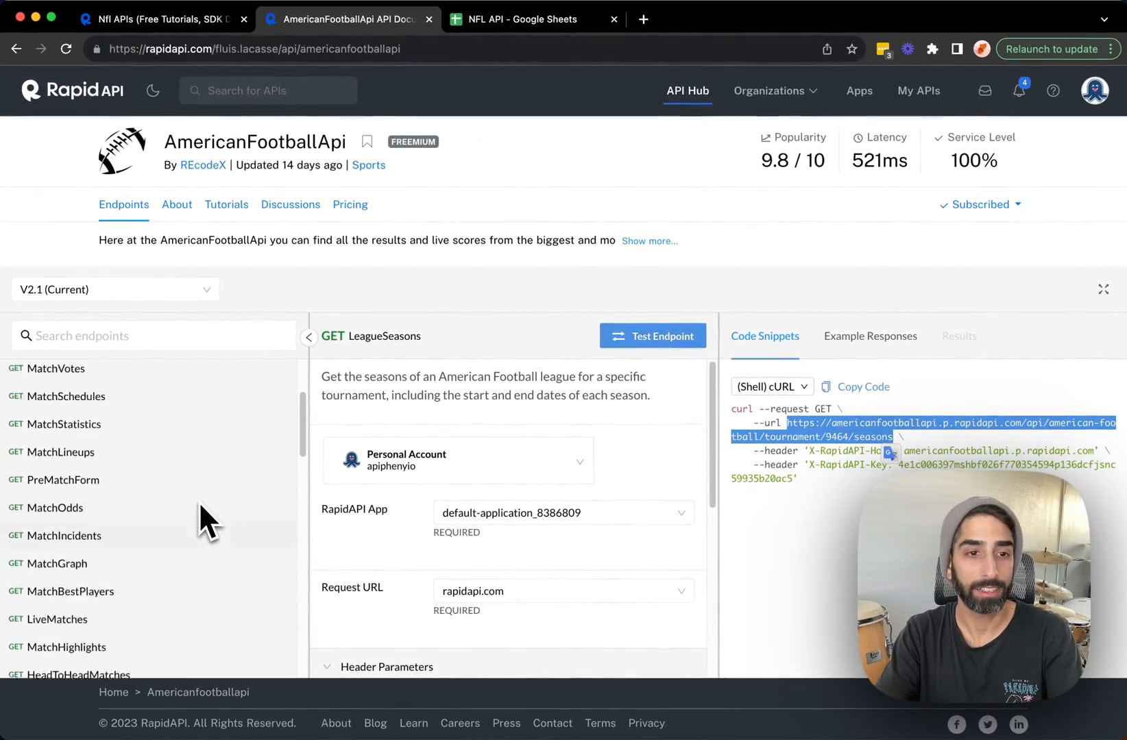
{"action": "scroll", "coordinate": [199, 502], "scroll_direction": "up", "scroll_amount": 5}
{"action": "left_click_drag", "start_coordinate": [176, 141], "coordinate": [313, 141]}
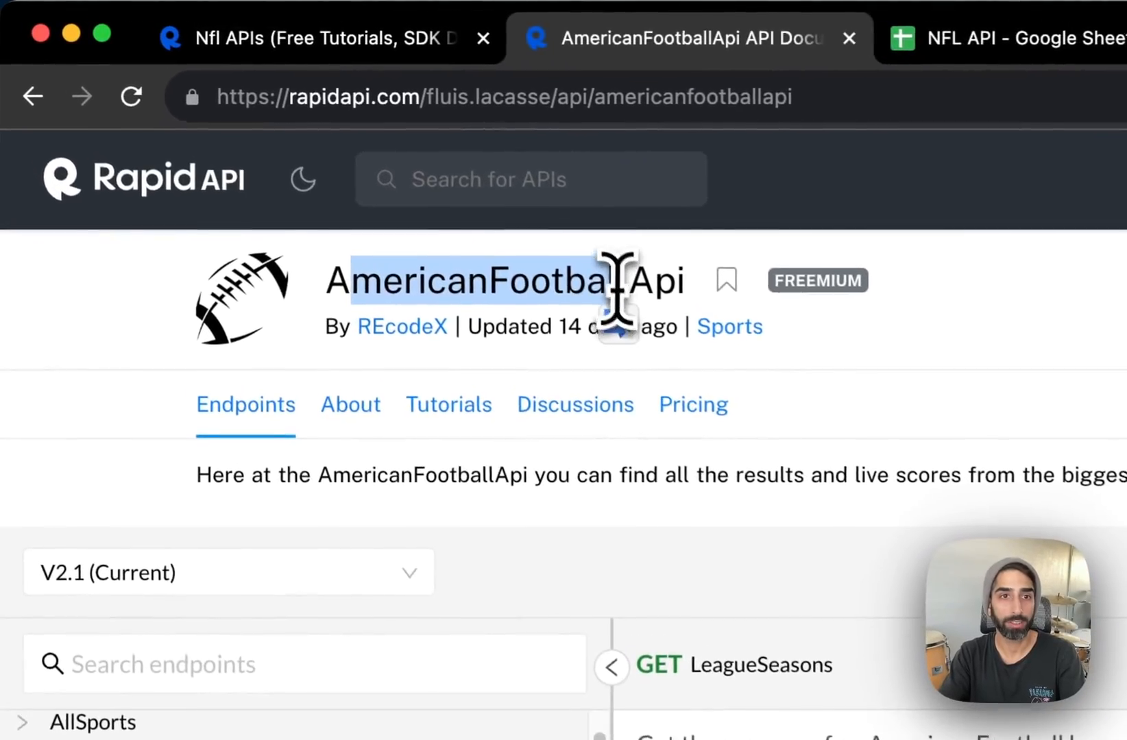
{"action": "left_click", "coordinate": [163, 18]}
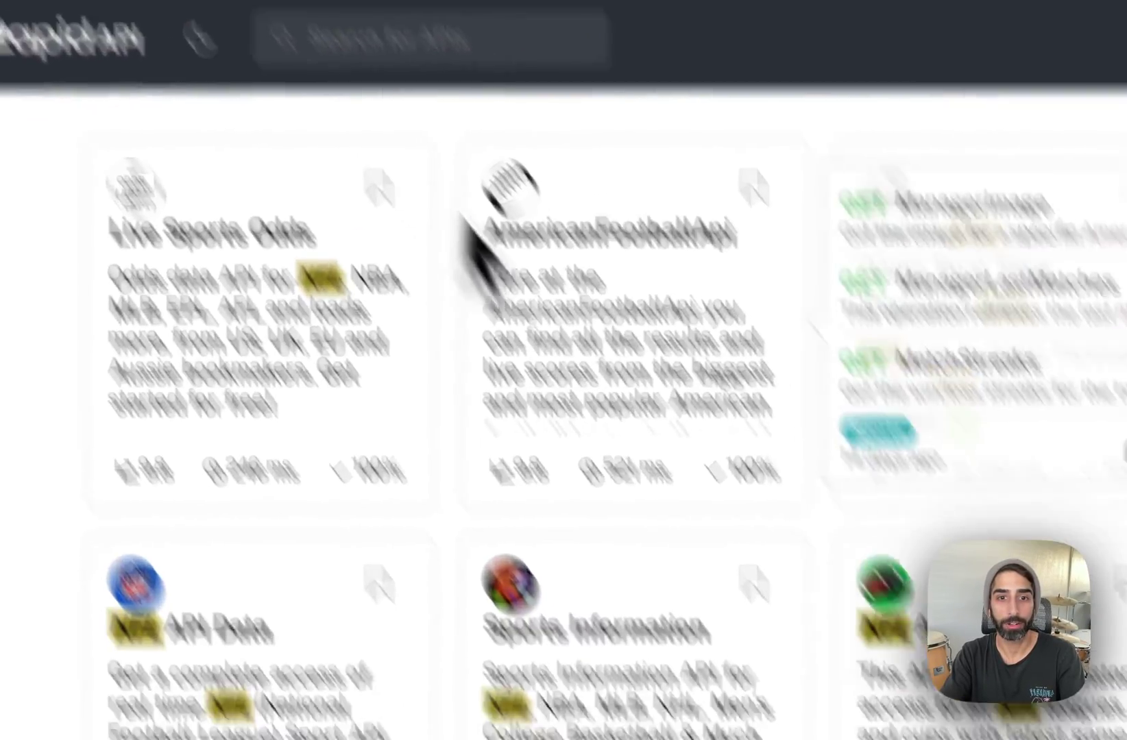
{"action": "scroll", "coordinate": [616, 441], "scroll_direction": "down", "scroll_amount": 5}
{"action": "scroll", "coordinate": [264, 494], "scroll_direction": "up", "scroll_amount": 3}
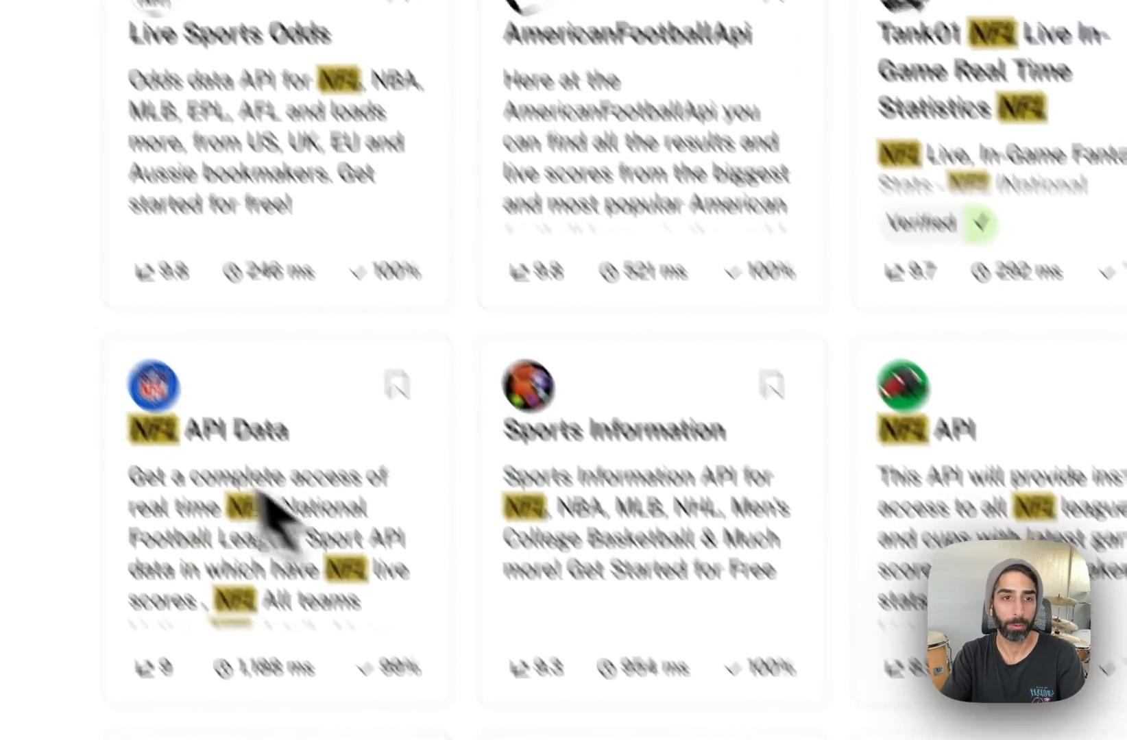
{"action": "scroll", "coordinate": [176, 529], "scroll_direction": "up", "scroll_amount": 5}
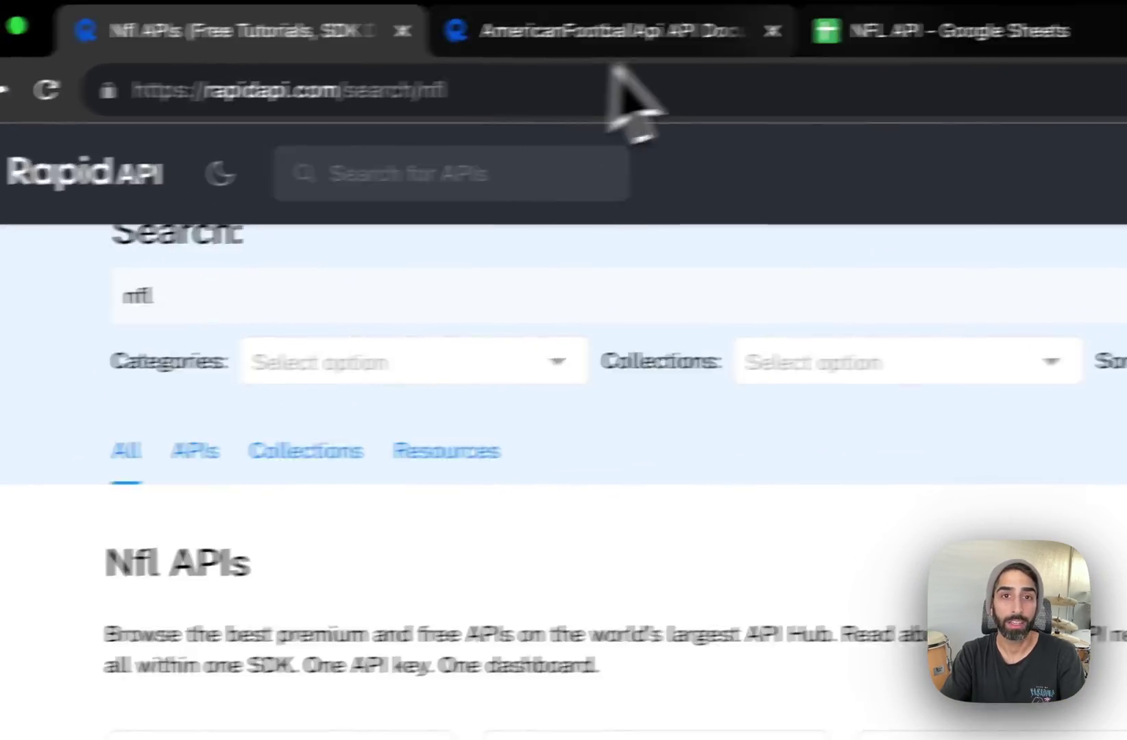
{"action": "left_click", "coordinate": [607, 52]}
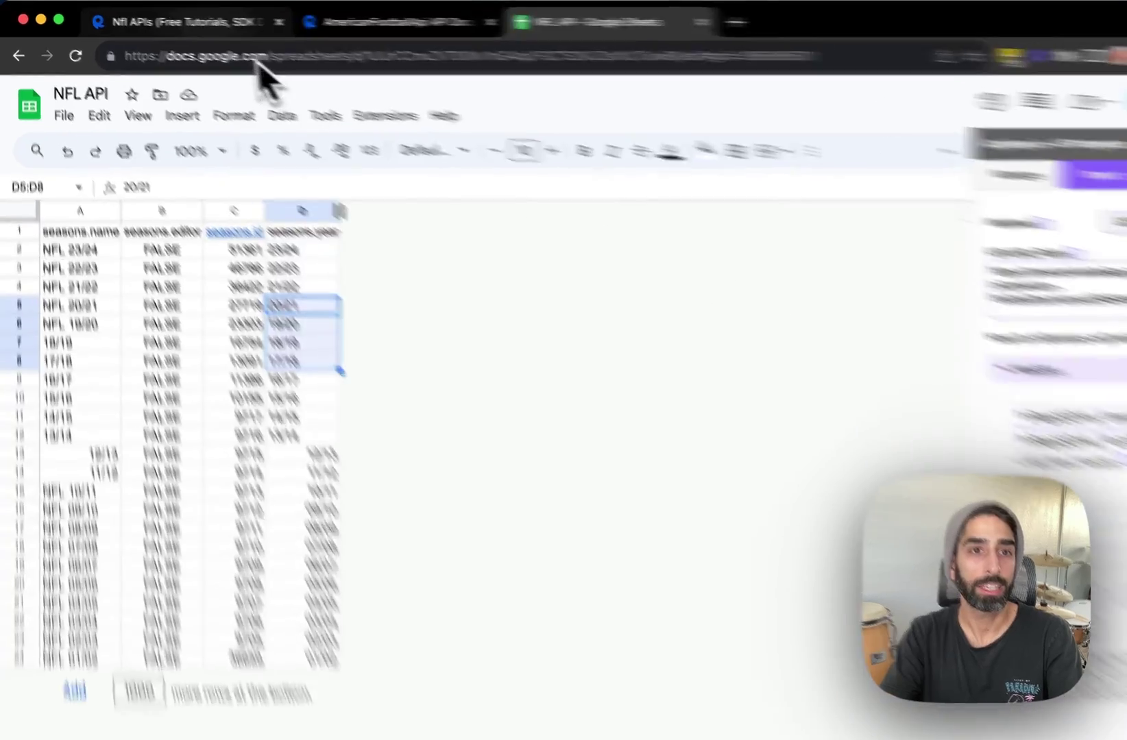
{"action": "left_click", "coordinate": [185, 21]}
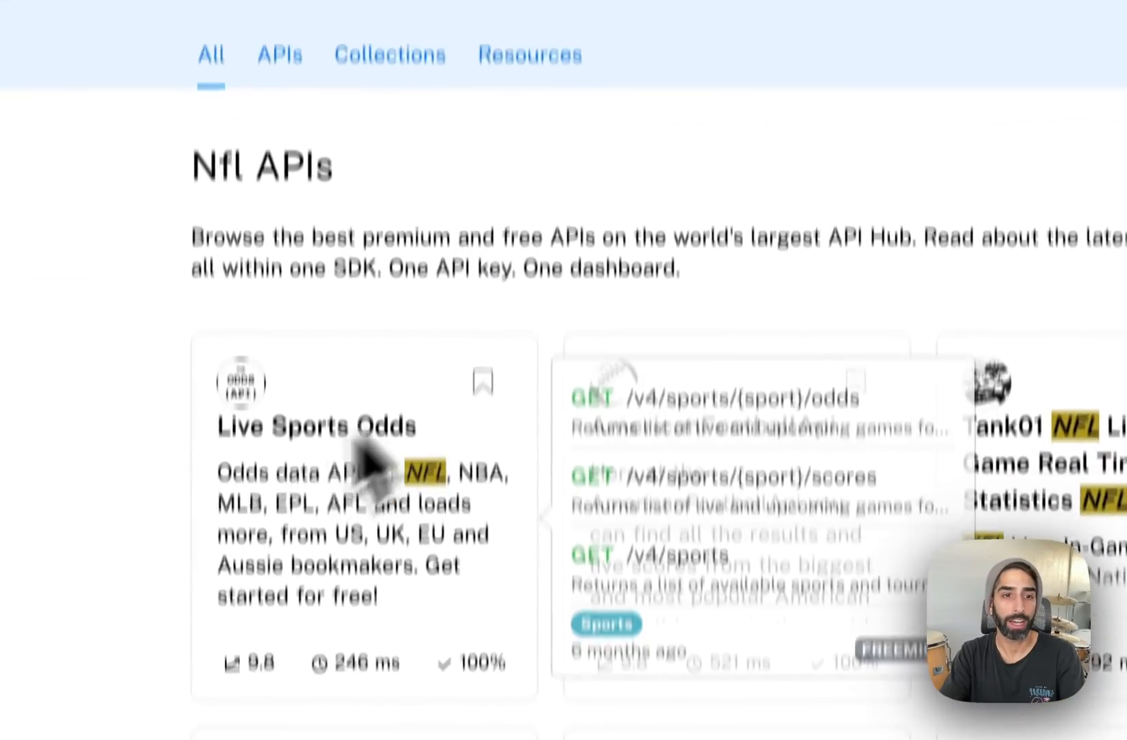